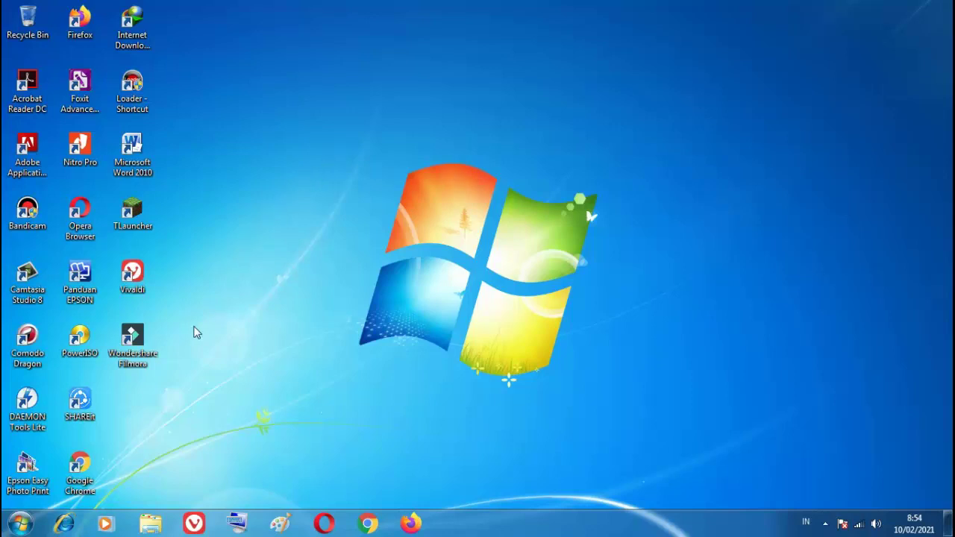
- Launch Microsoft Excel 2010 from the Microsoft Office program group
left_click(22, 526)
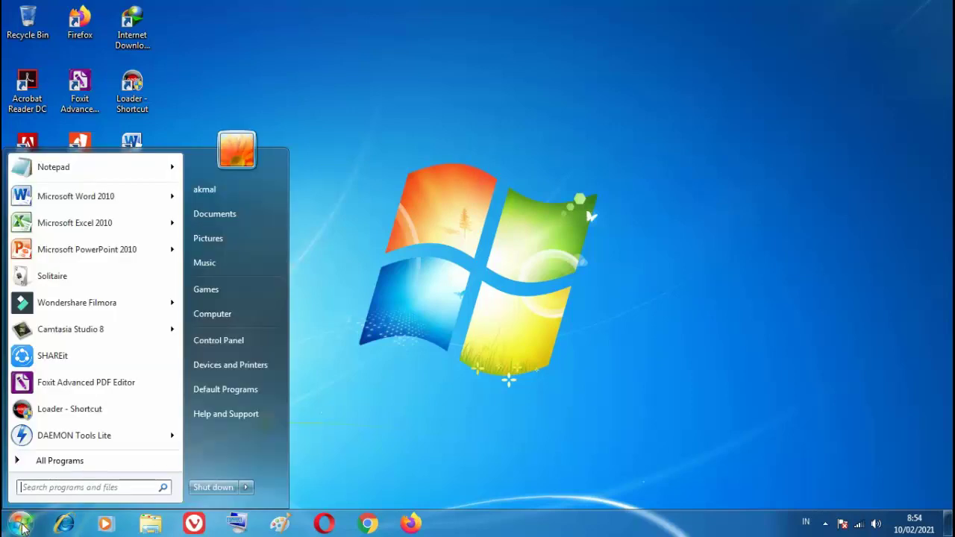
left_click(58, 461)
scroll(58, 440, "down", 7)
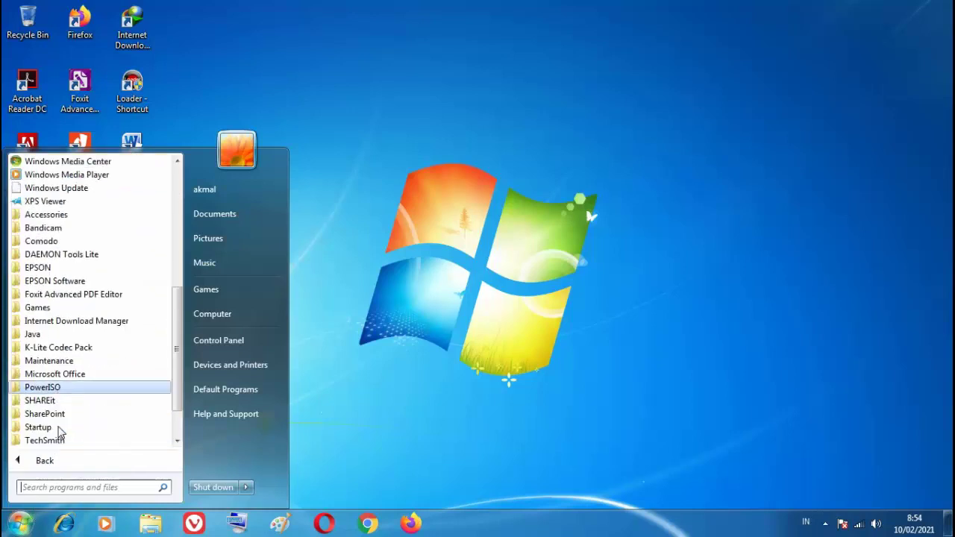
scroll(60, 433, "down", 2)
left_click(71, 322)
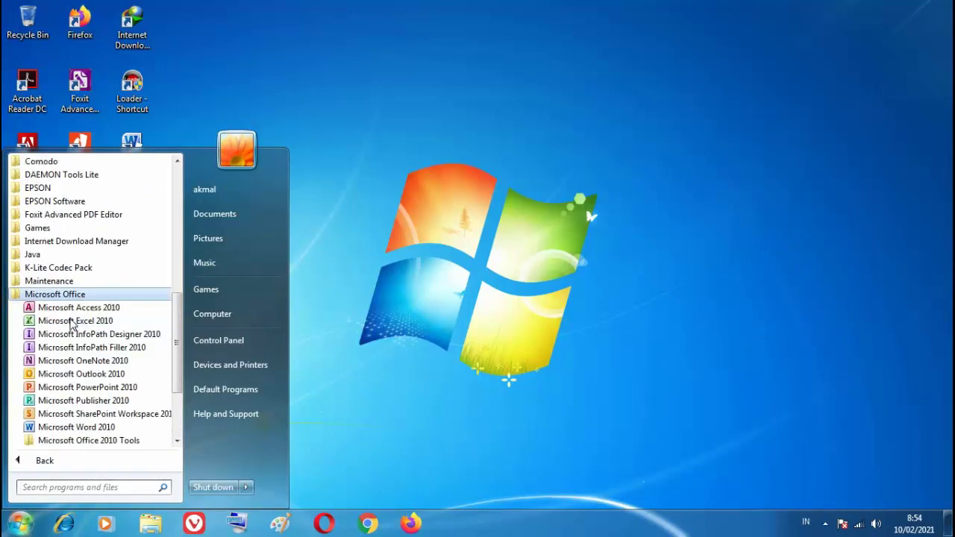
left_click(72, 322)
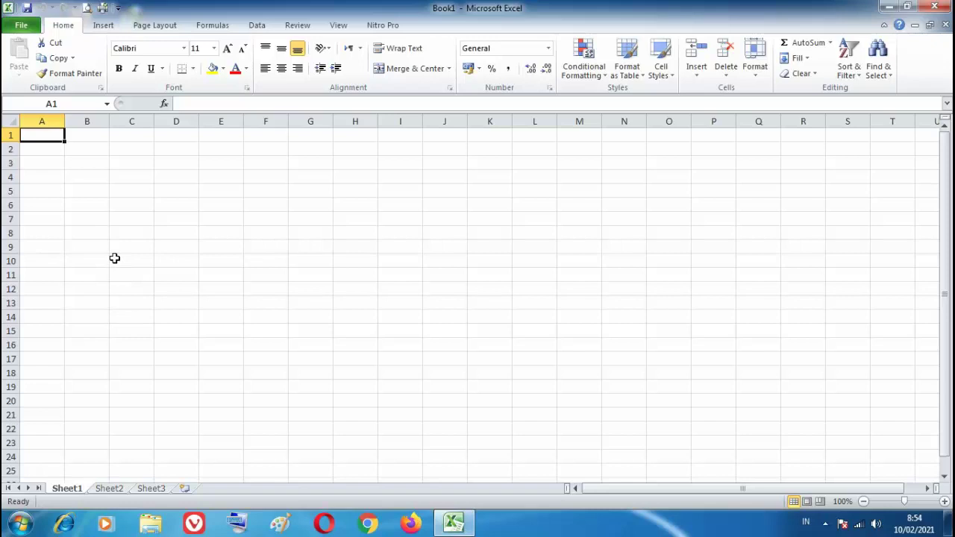
key("Return")
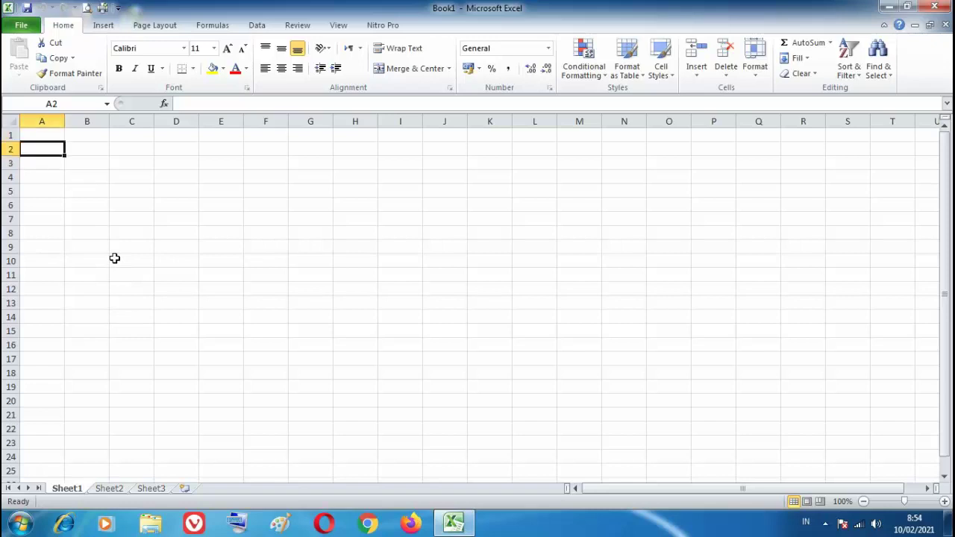
key("Up")
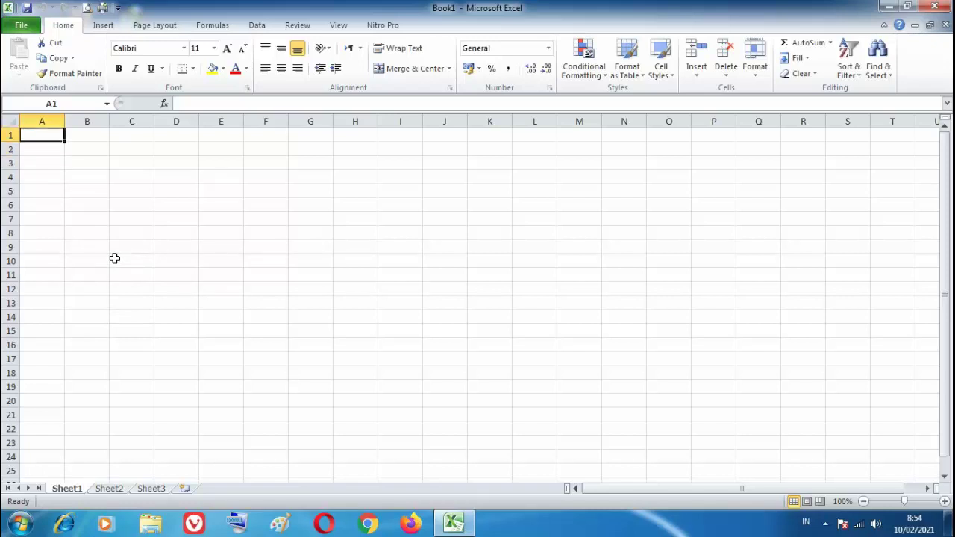
type("daftar")
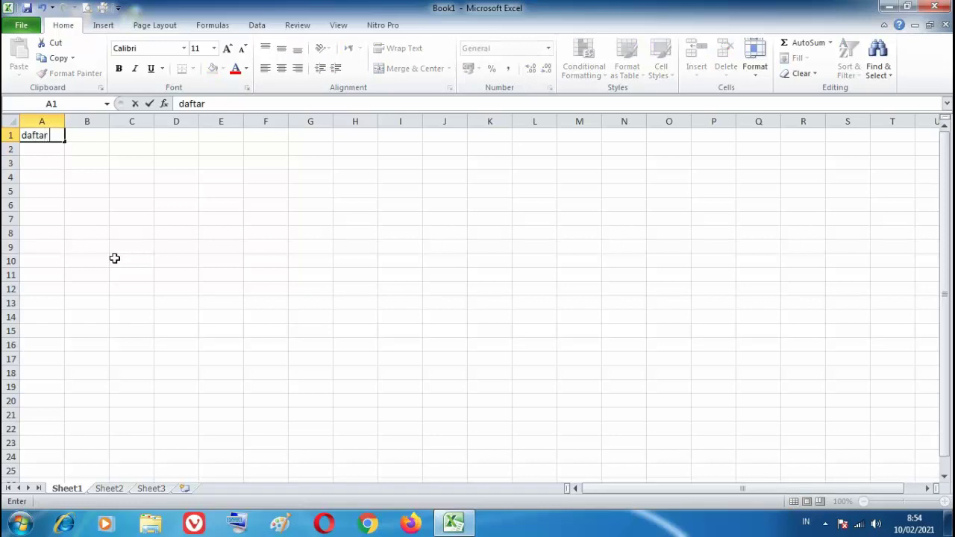
type(" hadir kelas iv")
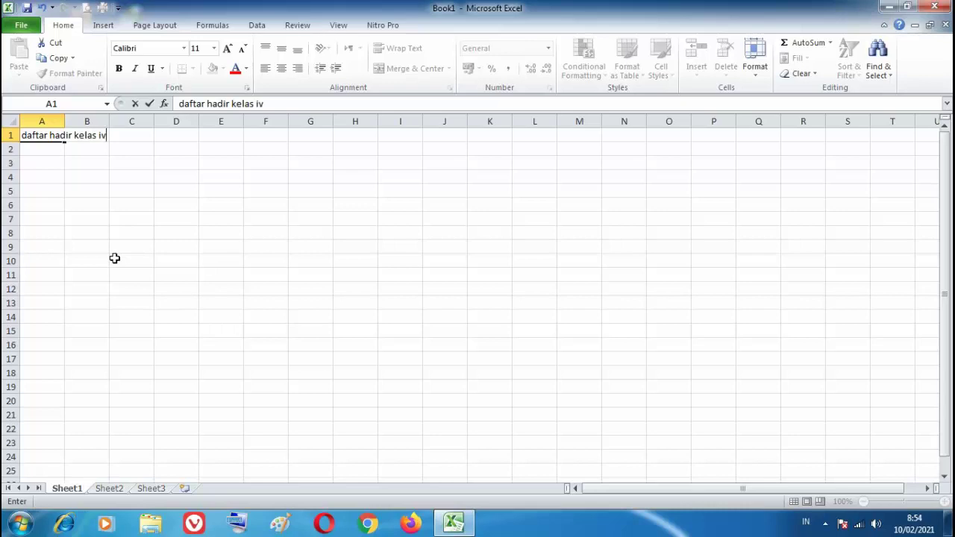
key("BackSpace")
key("BackSpace")
key("BackSpace")
key("BackSpace")
key("BackSpace")
key("BackSpace")
key("BackSpace")
key("BackSpace")
key("BackSpace")
key("BackSpace")
key("BackSpace")
key("BackSpace")
key("BackSpace")
key("BackSpace")
key("BackSpace")
key("BackSpace")
key("BackSpace")
key("BackSpace")
key("BackSpace")
key("BackSpace")
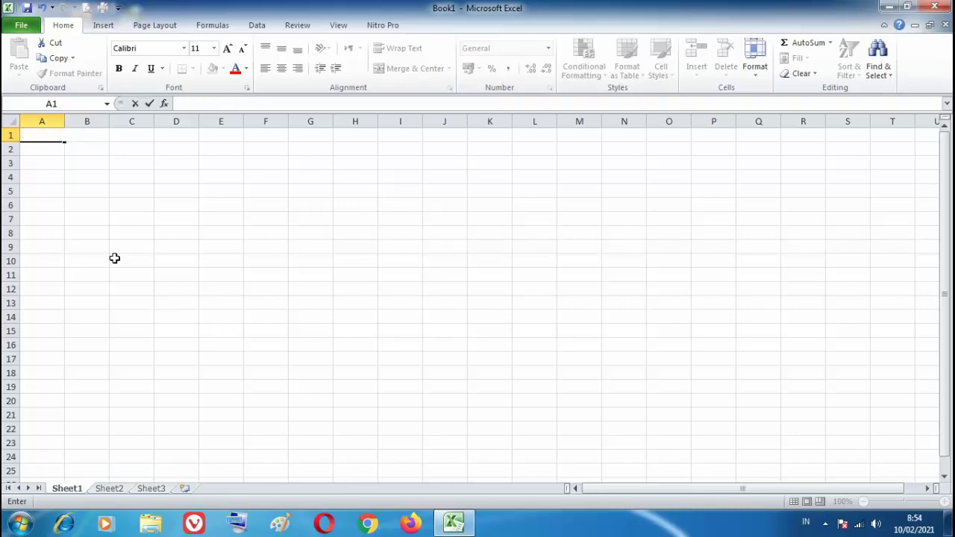
- Enter the title "DAFTAR HADIR KELAS IV" in capitals in cell A1
type("DAFTAR HADI")
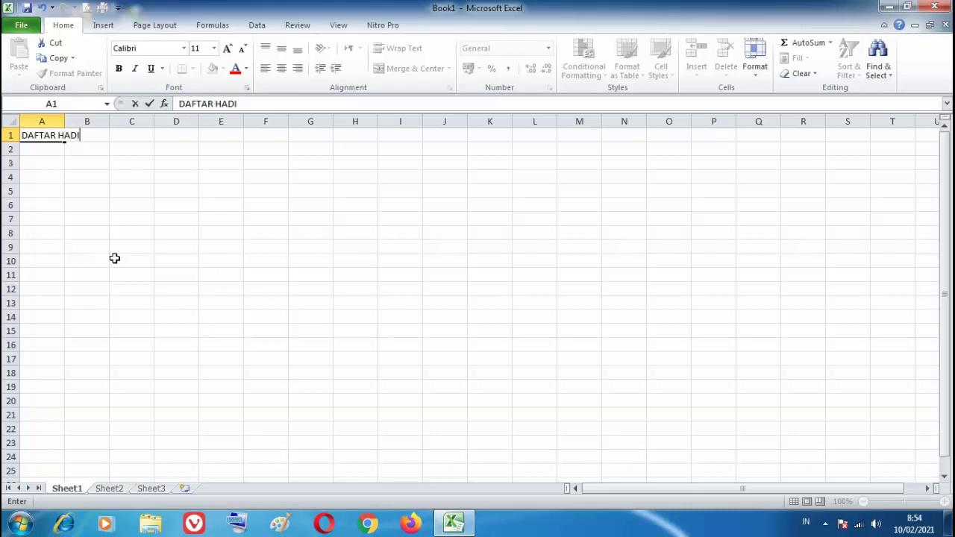
type("R KELAS IV")
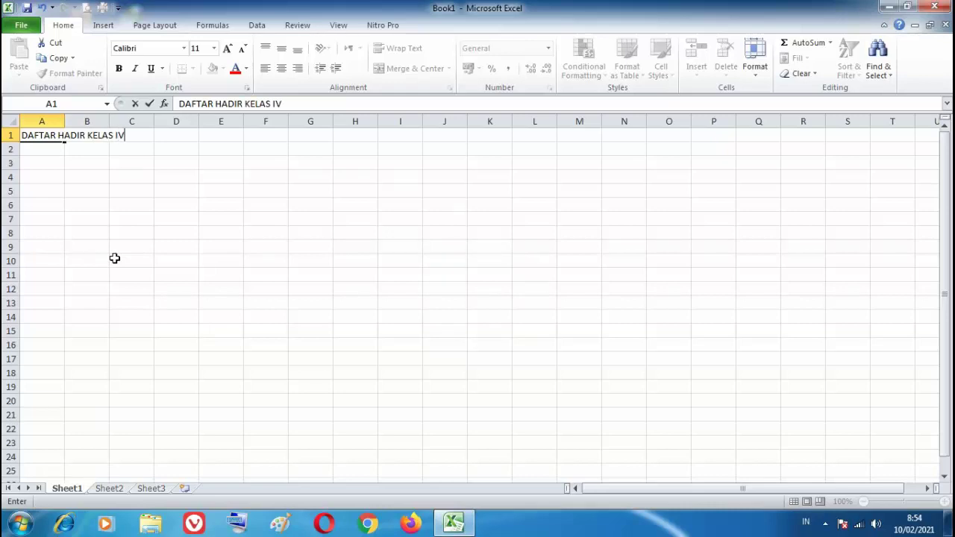
key("Return")
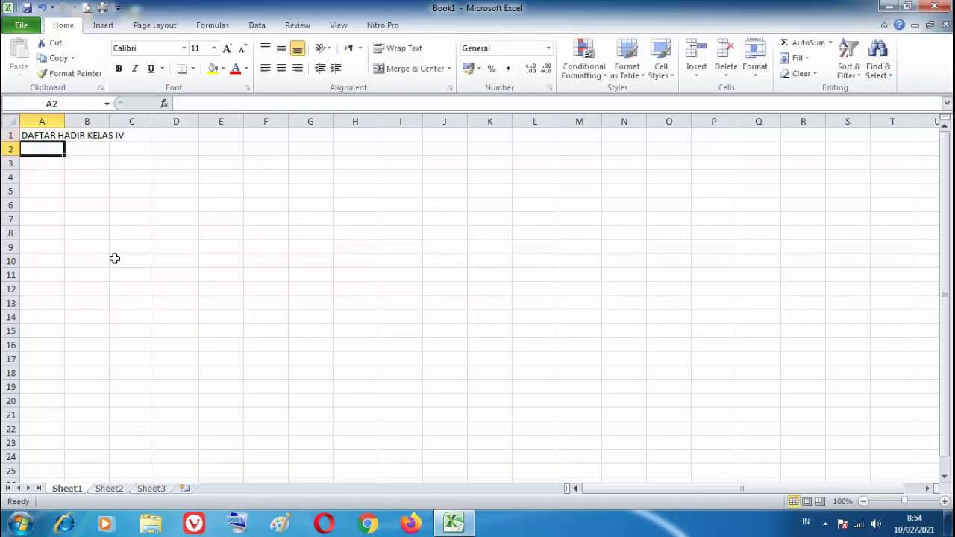
- Enter the two-row column heading "NOMO" in cell A3 and "URT" in cell A4
key("Return")
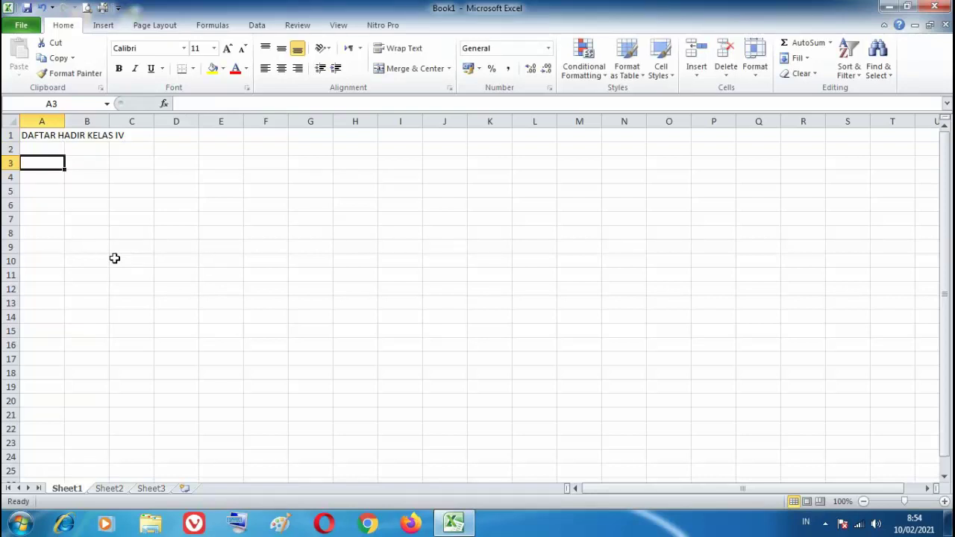
type("NOMO")
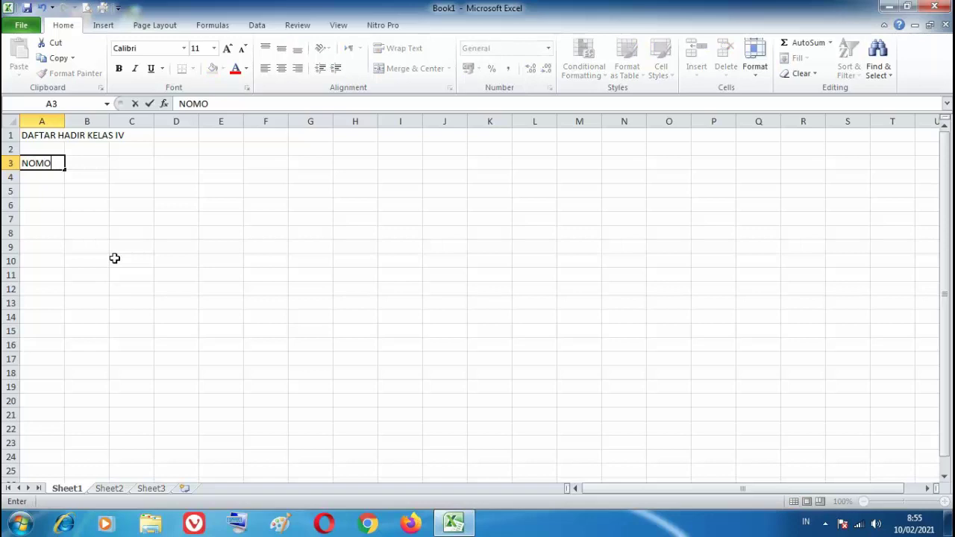
key("Return")
type("U")
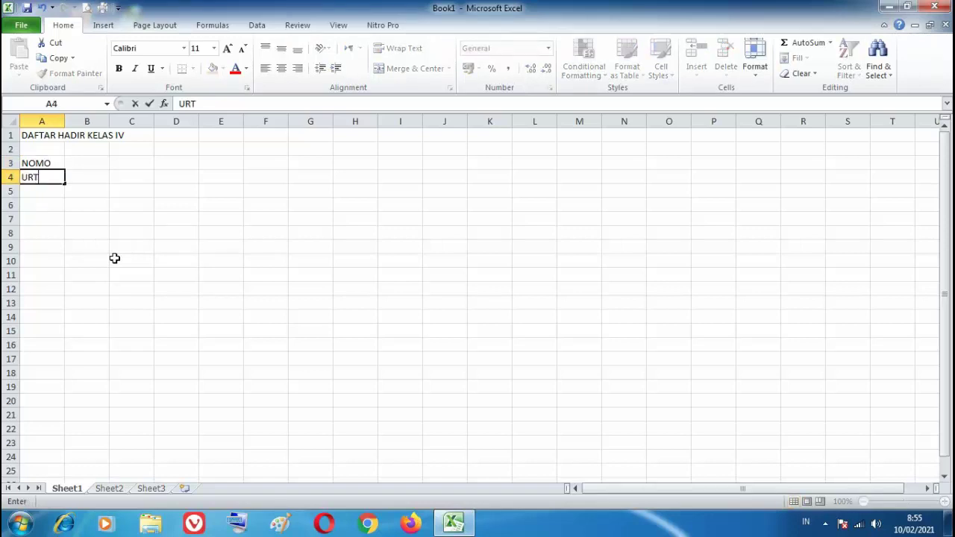
type("RT")
key("Tab")
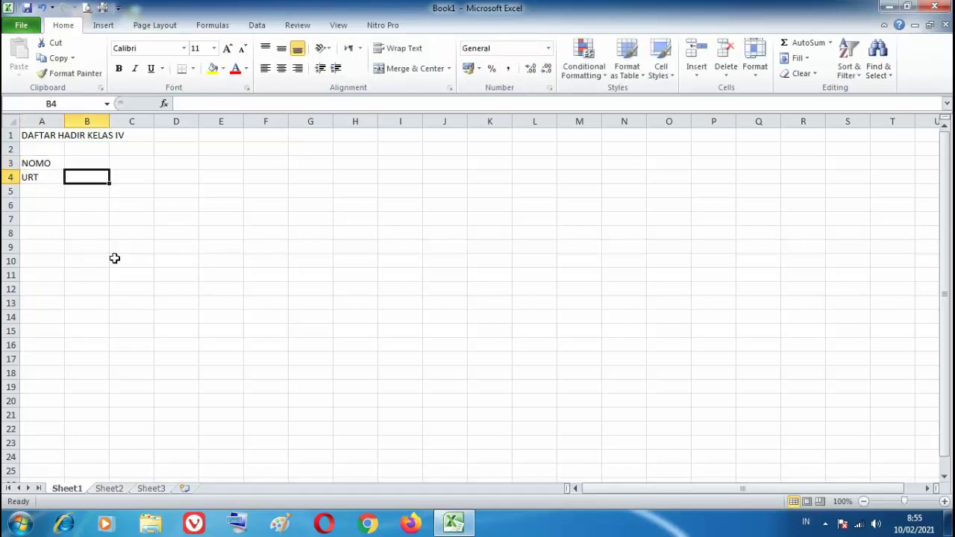
- Enter the headings "NIS" in cell B4 and "NISN" in cell C4
type("NIS")
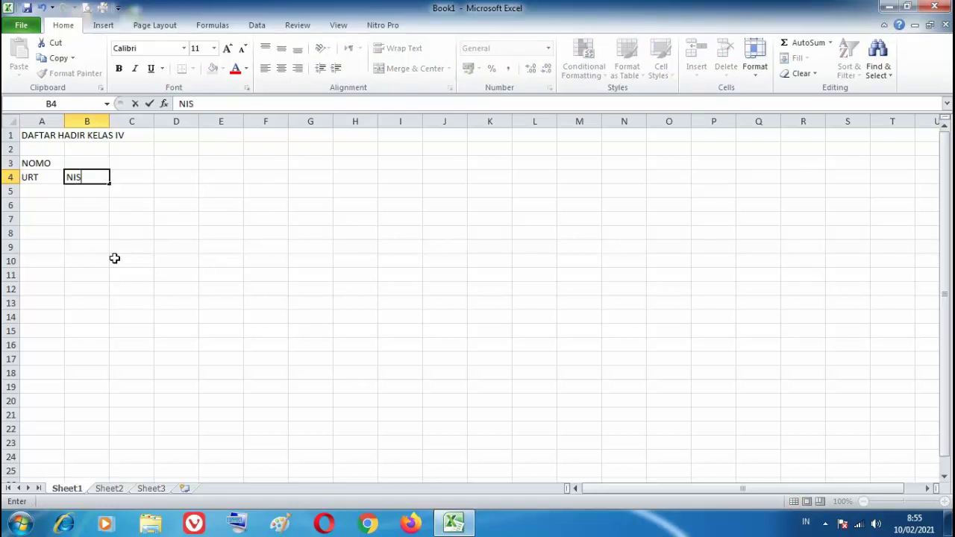
key("Tab")
type("N")
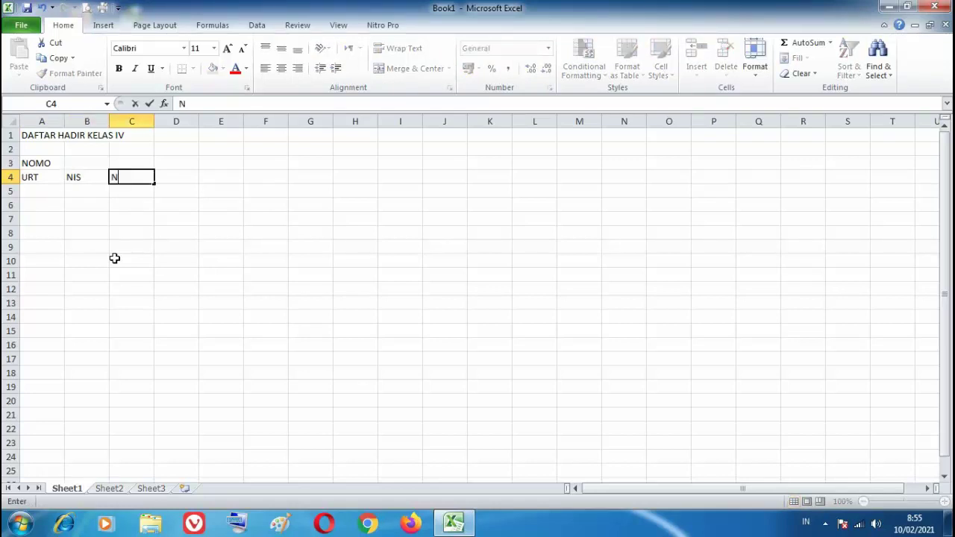
type("ISN")
key("Tab")
- Enter the heading "NAMA" in cell D3, one row above the NISN heading
key("Up")
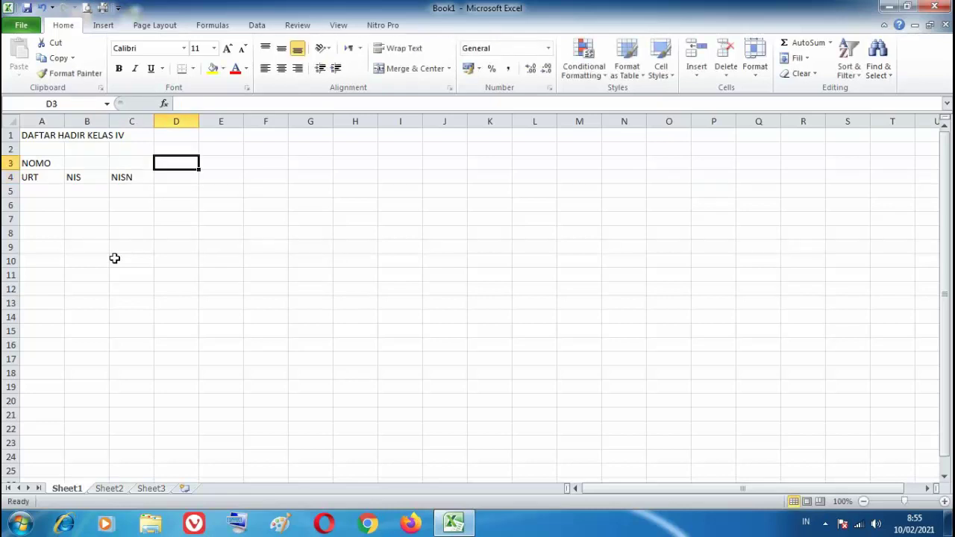
type("NAMA")
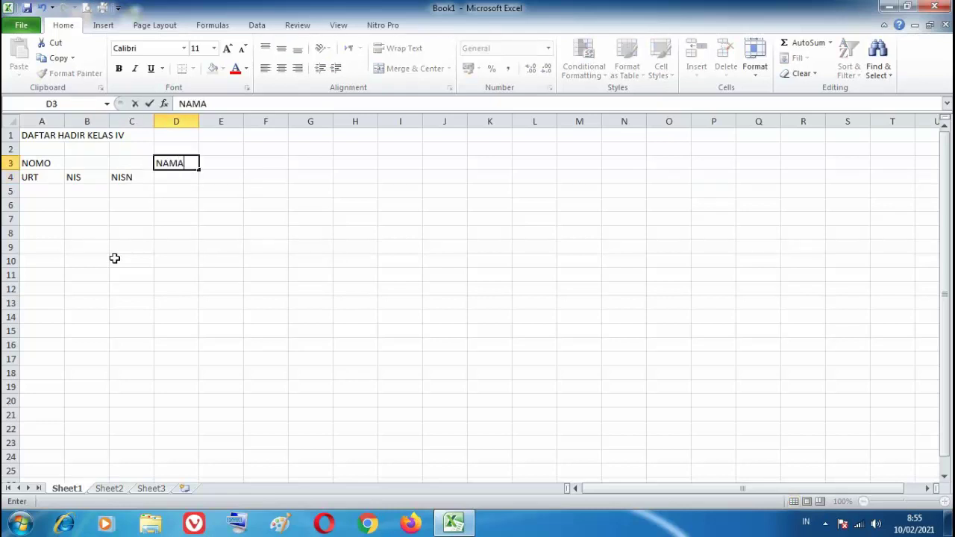
key("Tab")
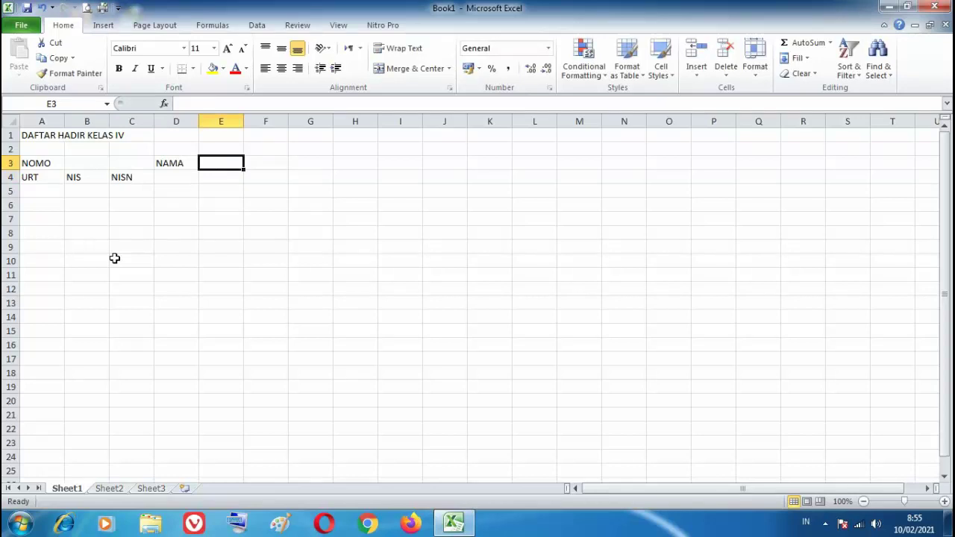
- Enter the heading "JENIS KELAMIN" in cell E3 with subheadings "L" in E4 and "P" in F4
type("JENIS ")
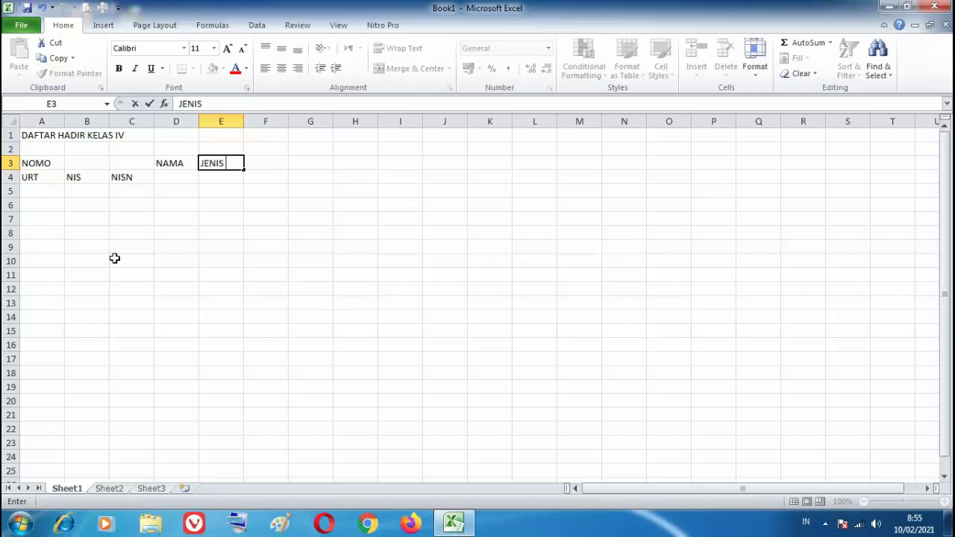
type("KELAMIN")
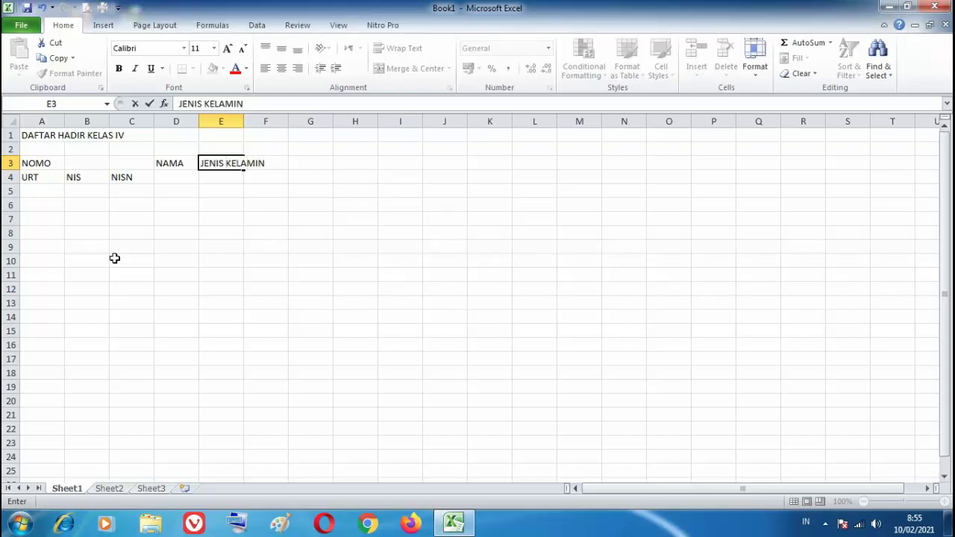
key("Return")
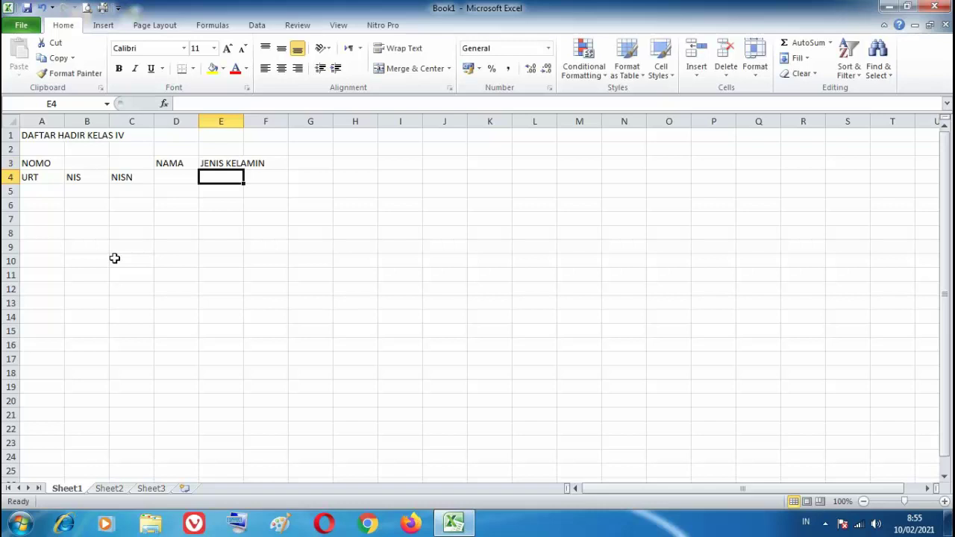
type("L")
key("Tab")
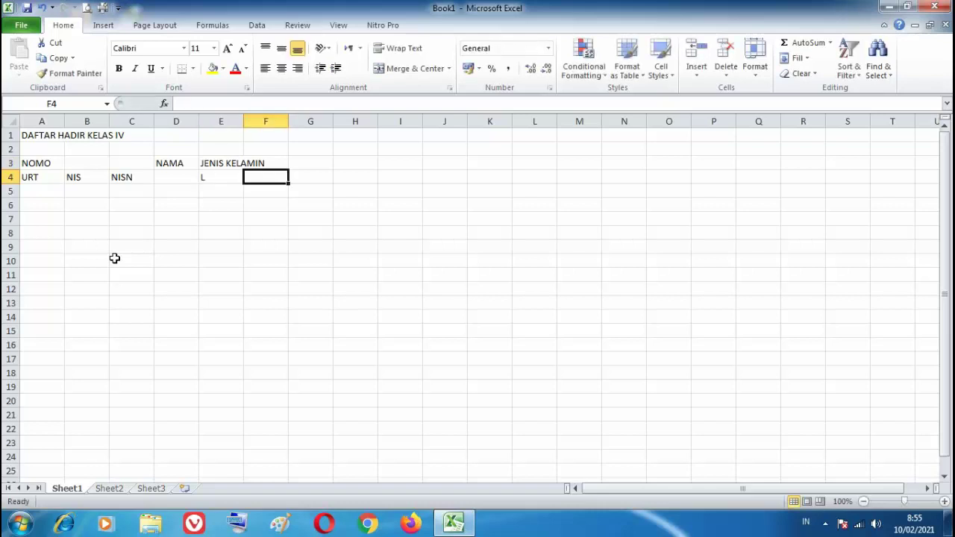
type("P")
key("Tab")
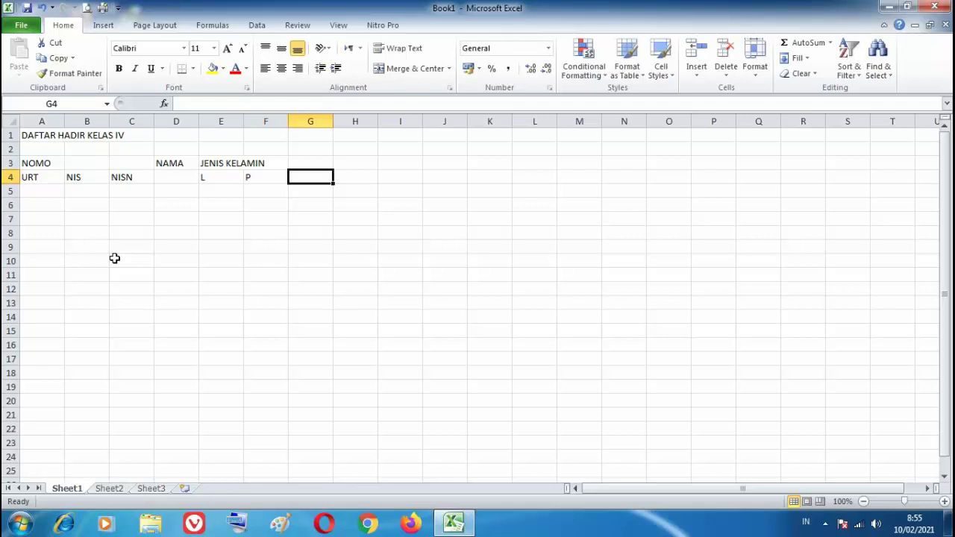
- Enter the heading "TAMGGAL" in cell G3, following the JENIS KELAMIN heading
key("Up")
type("TAM")
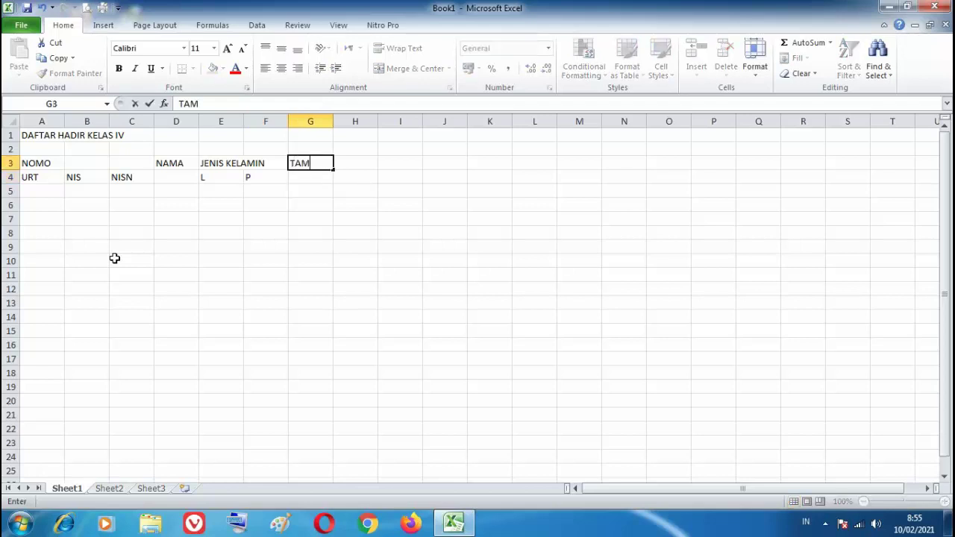
type("GGAL")
key("Return")
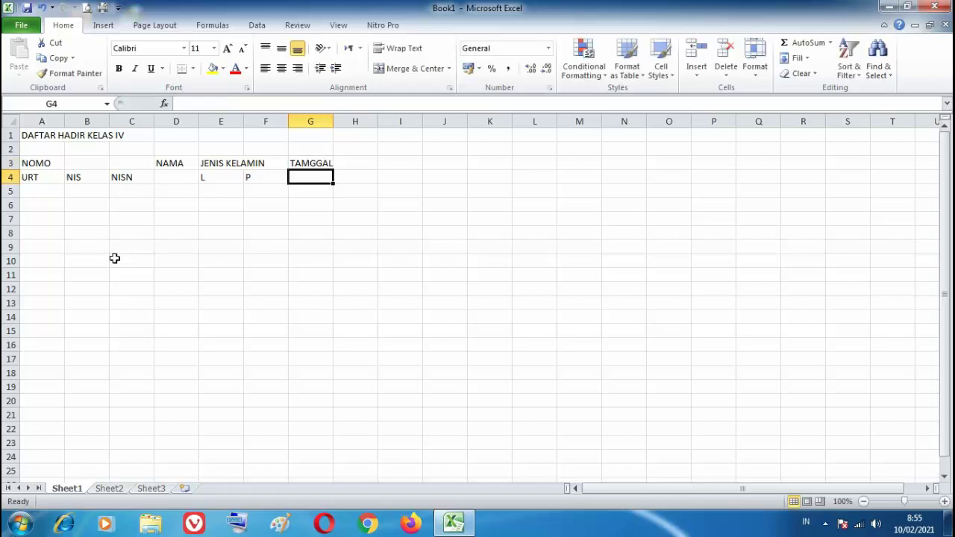
- Enter 1 in G4 and 2 in H4, and extend the series across row 4 to 31 in cell AK4
type("1")
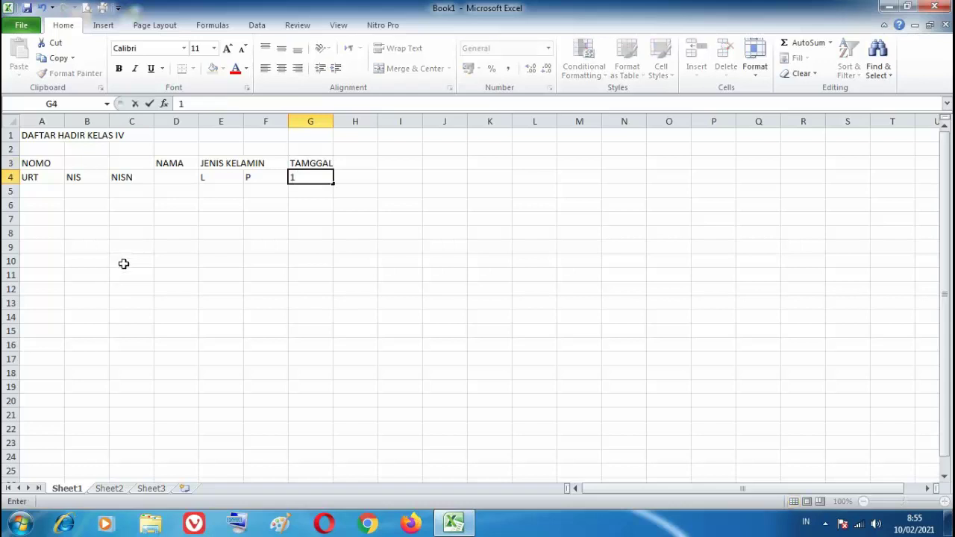
left_click(300, 203)
left_click(305, 179)
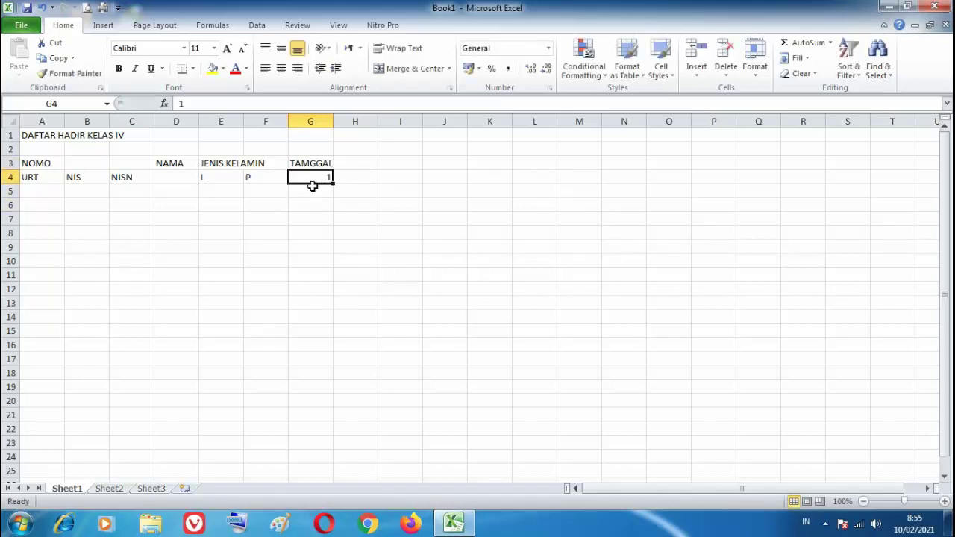
mouse_move(333, 185)
left_mouse_down()
mouse_move(573, 199)
mouse_move(336, 185)
left_mouse_up()
left_click(353, 180)
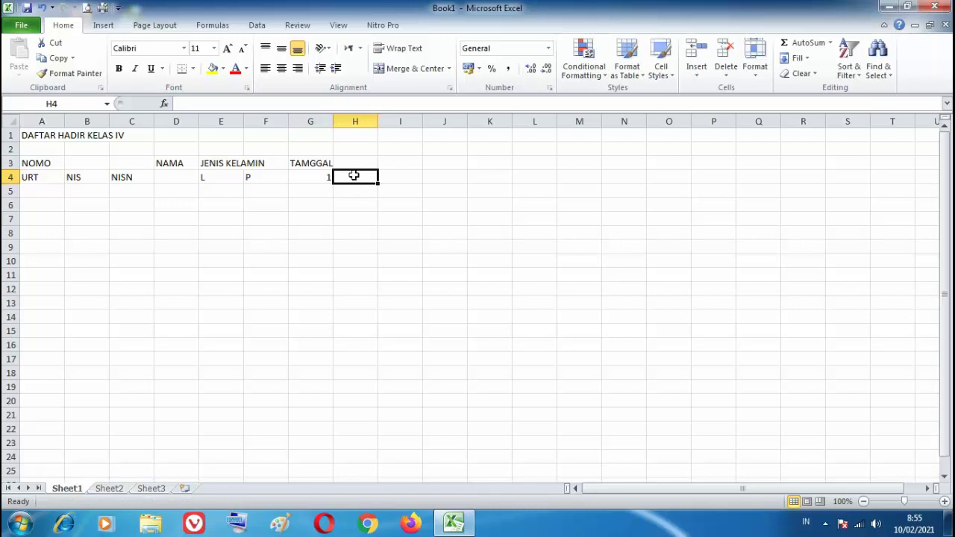
type("2")
left_click(328, 217)
left_click_drag(308, 176, 735, 186)
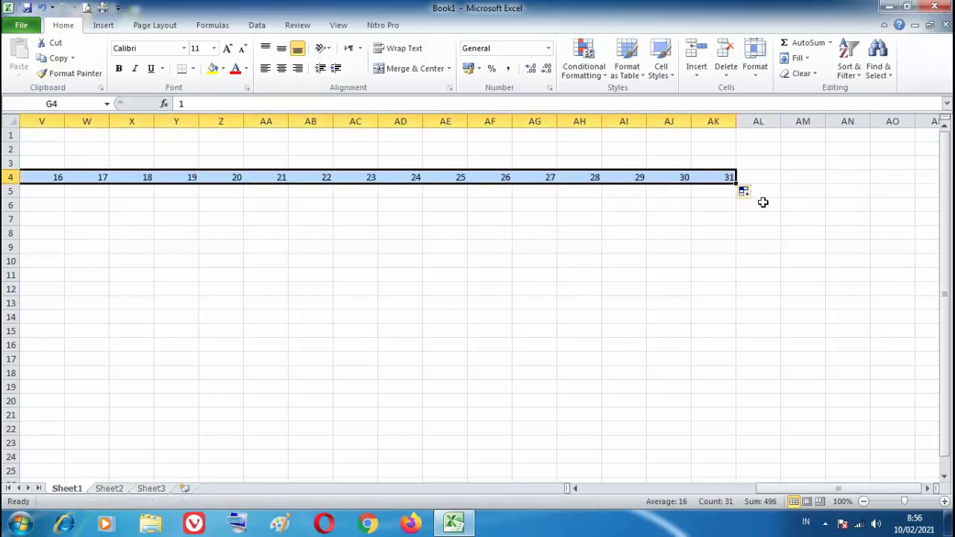
- Enter the heading "s" in lowercase in cell AL3, just past the day numbers
left_click(761, 163)
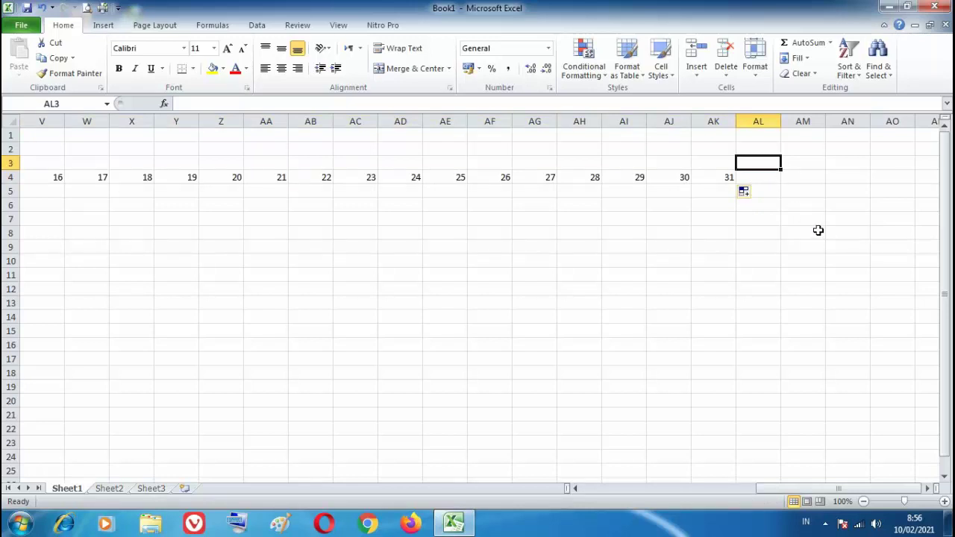
type("S")
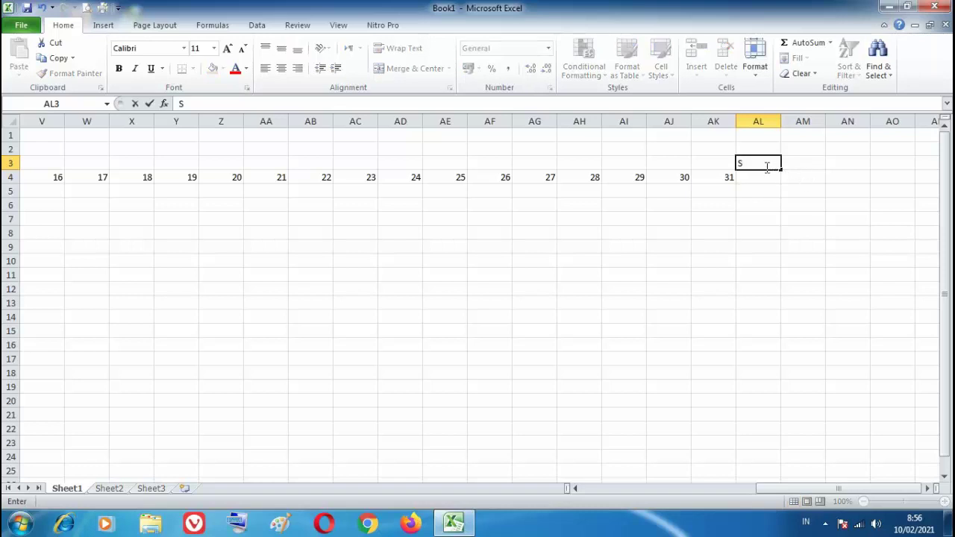
left_click_drag(763, 165, 728, 163)
type("s")
left_click(799, 164)
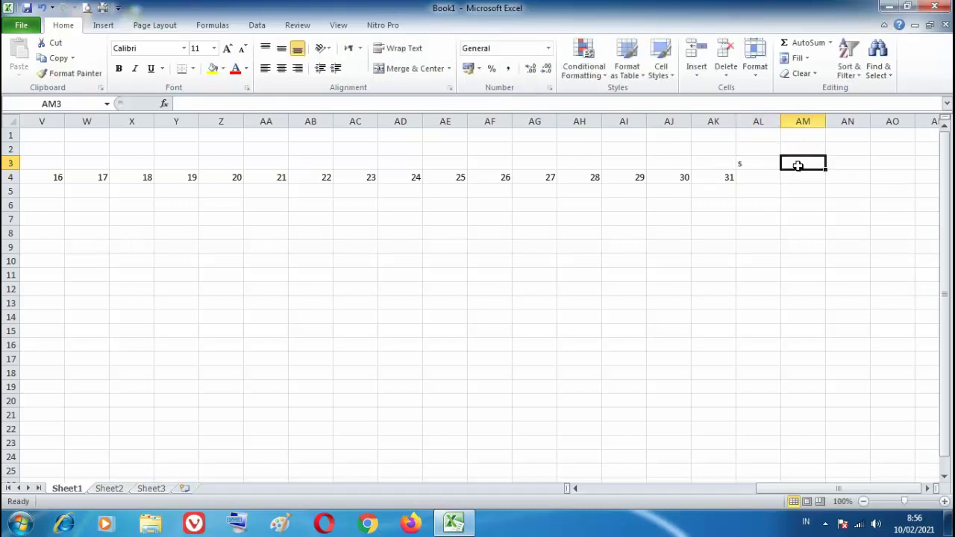
- Enter the headings "i" in cell AM3, "a" in AN3 and "KET." in AO3
type("i")
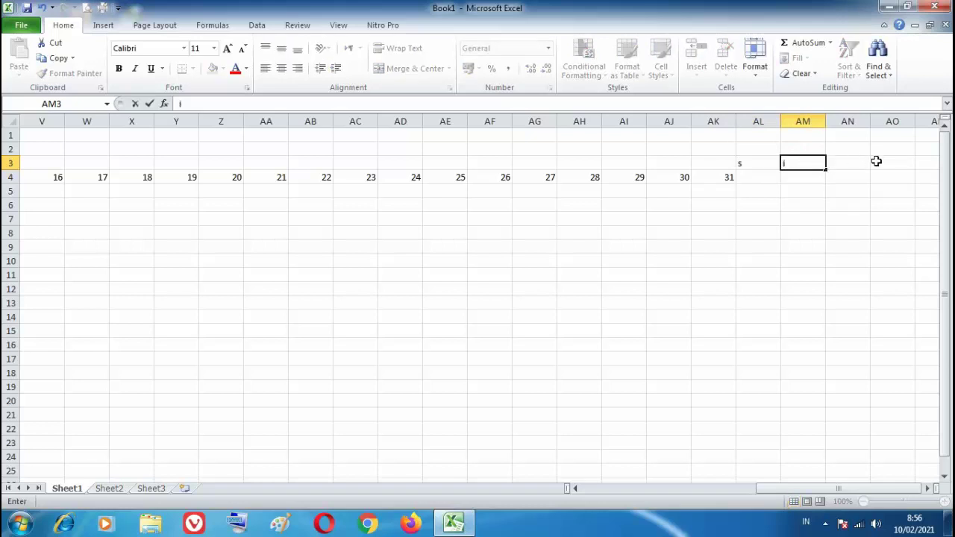
left_click(851, 163)
type("a")
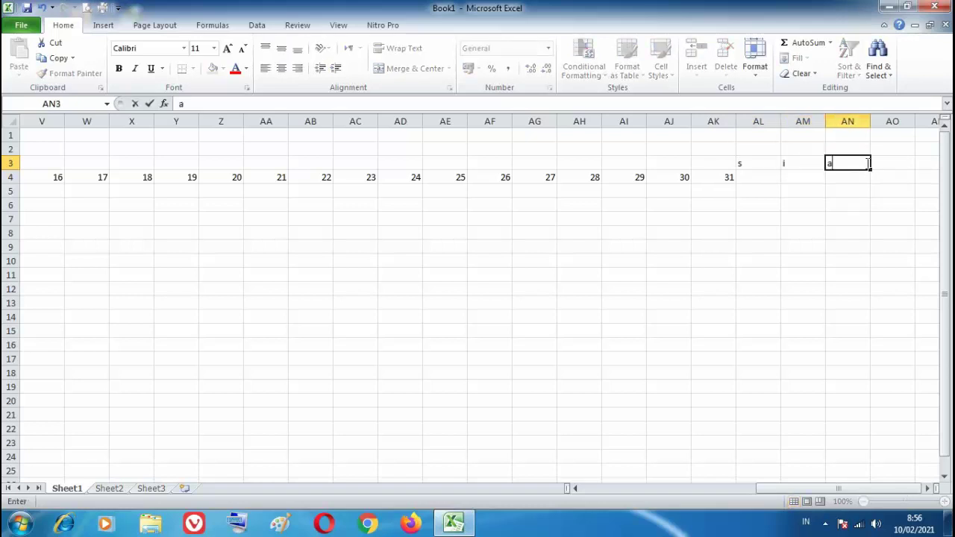
left_click(887, 166)
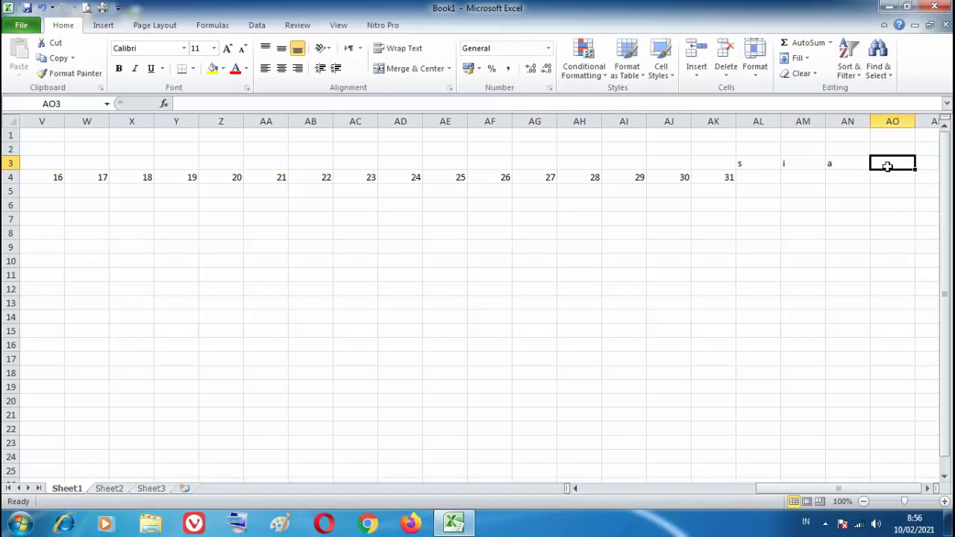
type("k")
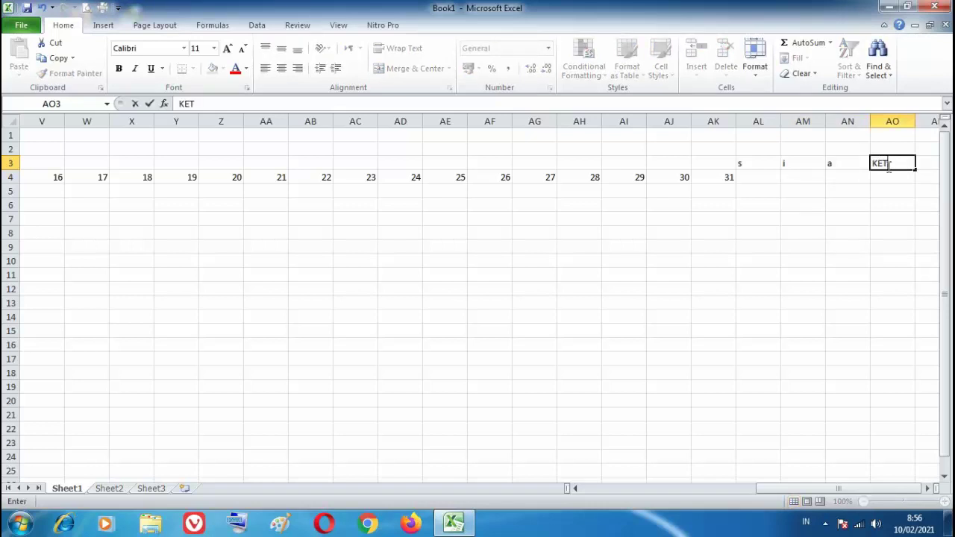
type("ET.")
left_click(883, 276)
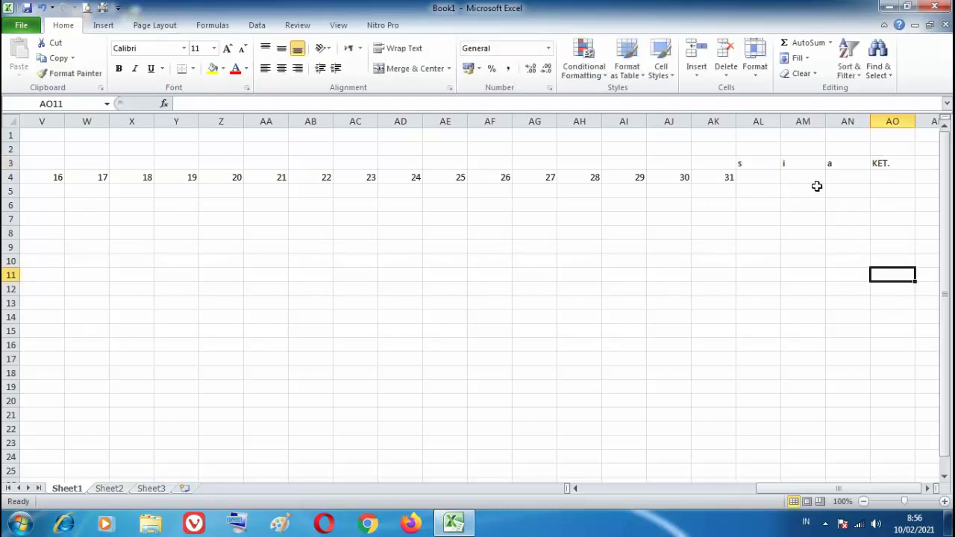
- Narrow columns G through AN to a uniform width that just fits the two-digit day numbers
left_click_drag(844, 119, 257, 122)
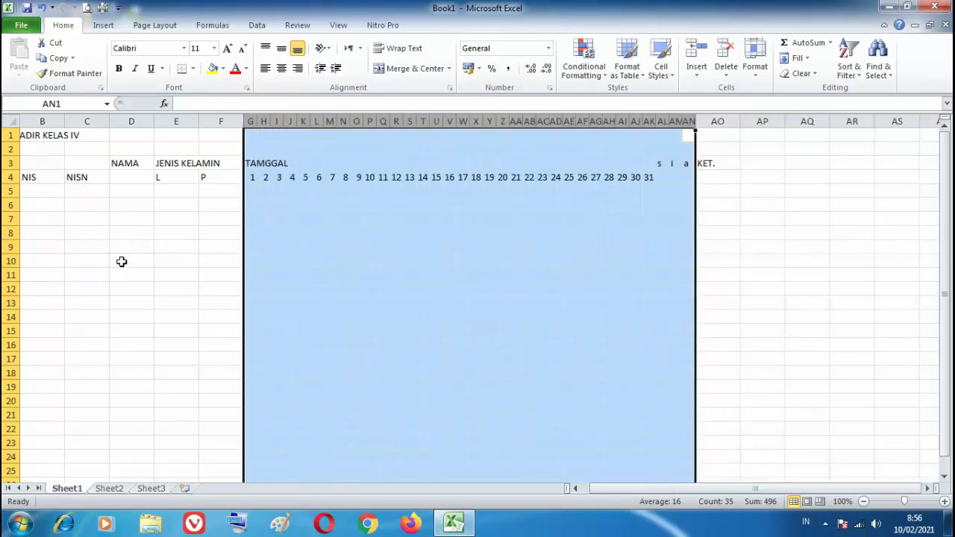
left_click_drag(604, 489, 533, 495)
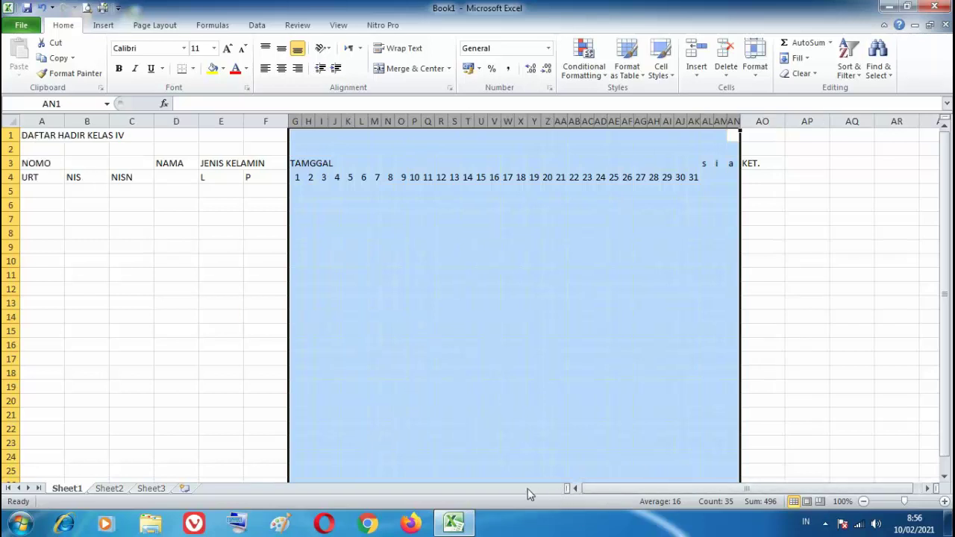
left_click(118, 302)
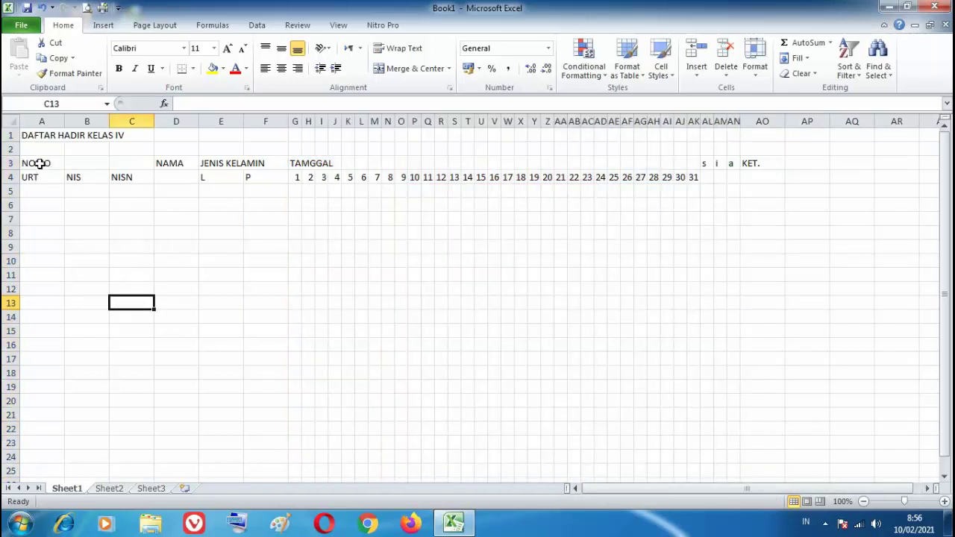
- Merge and center the NOMO heading across A3:C3 and the NAMA heading over D3:D4
left_click_drag(41, 164, 120, 163)
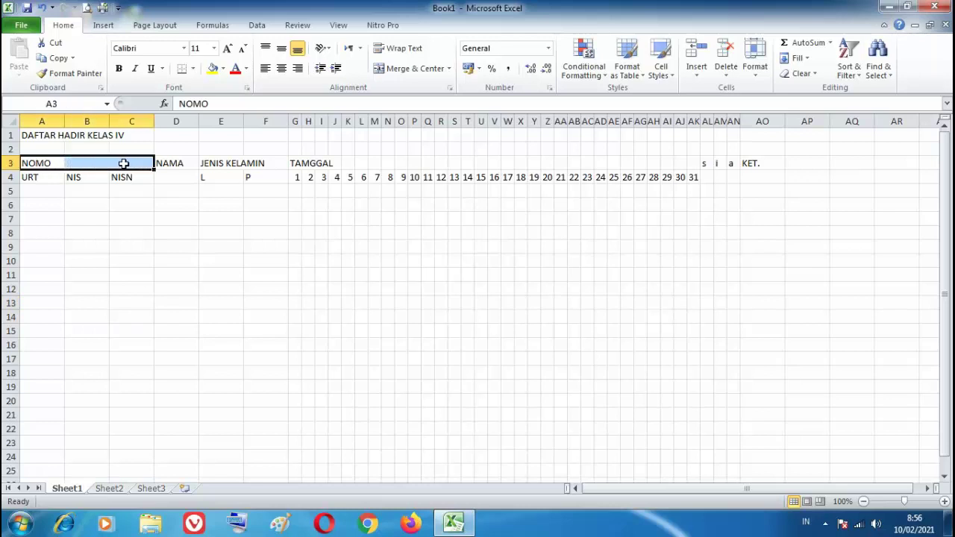
left_click(381, 68)
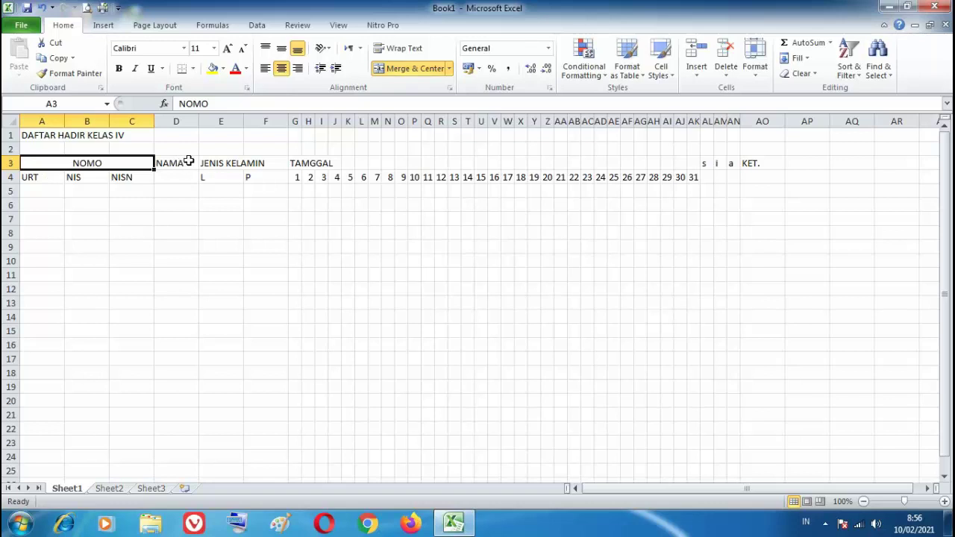
left_click_drag(189, 161, 188, 179)
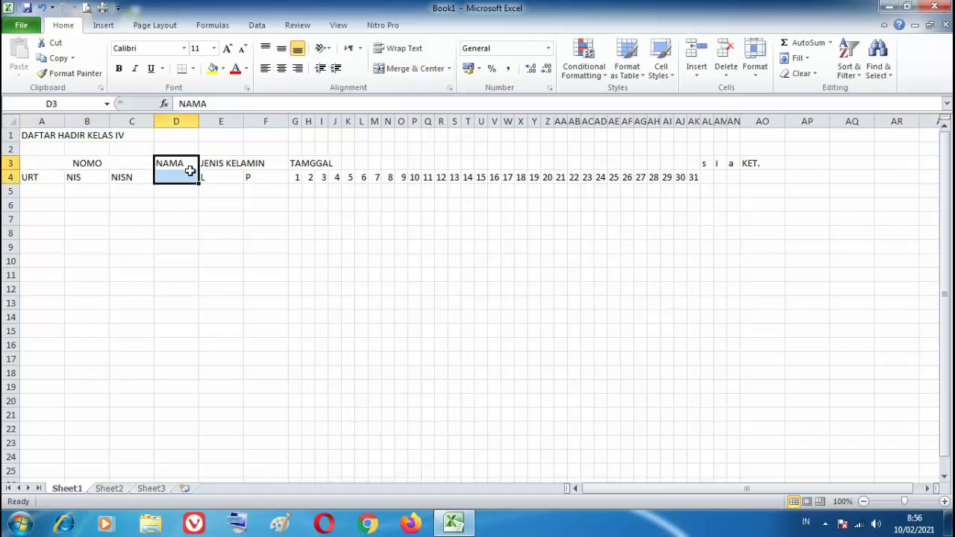
left_click(403, 68)
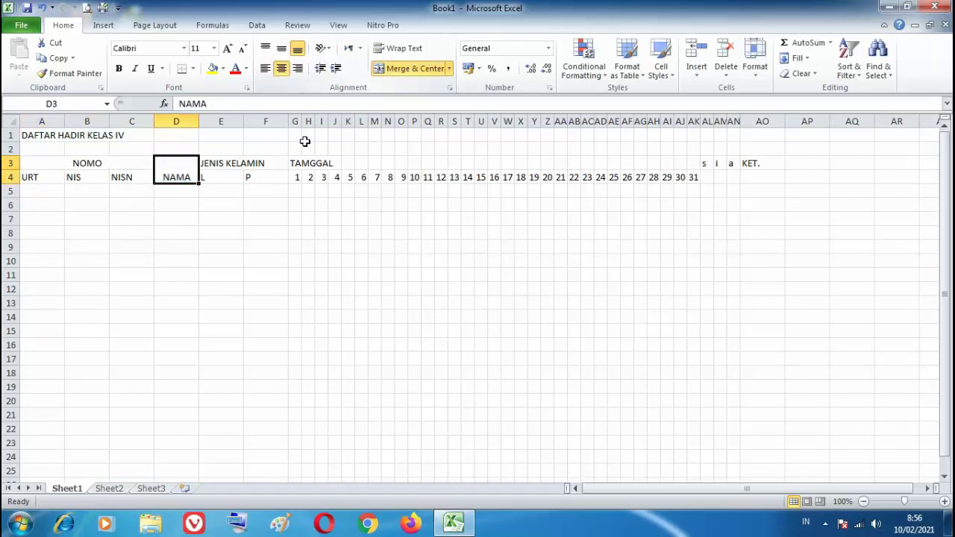
- Merge and center the JENIS KELAMIN heading across E3:F3 and the TAMGGAL heading across G3:AK3
left_click_drag(233, 162, 698, 163)
left_click(405, 67)
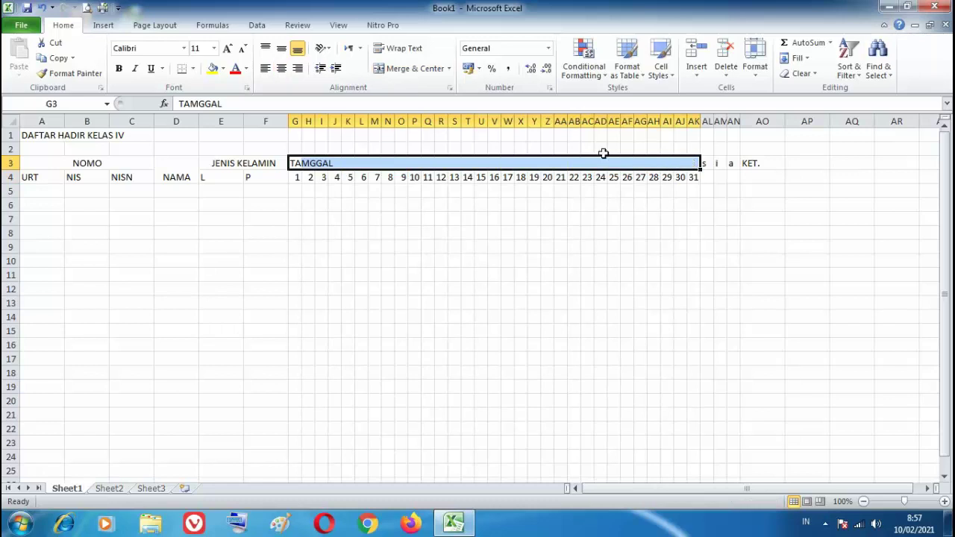
left_click(409, 69)
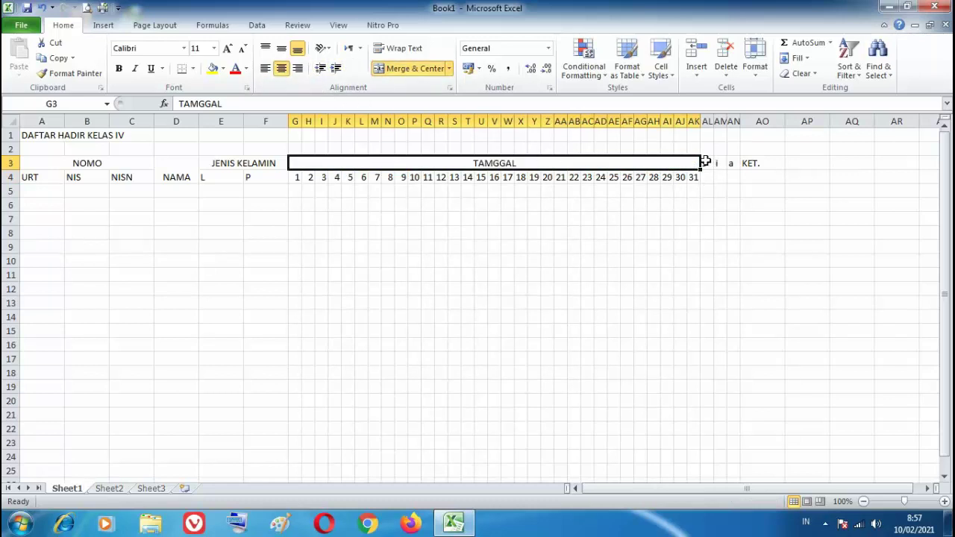
- Merge and center the "s" heading over AL3:AL4 and align it vertically to the middle
left_click_drag(704, 161, 705, 170)
left_click(403, 69)
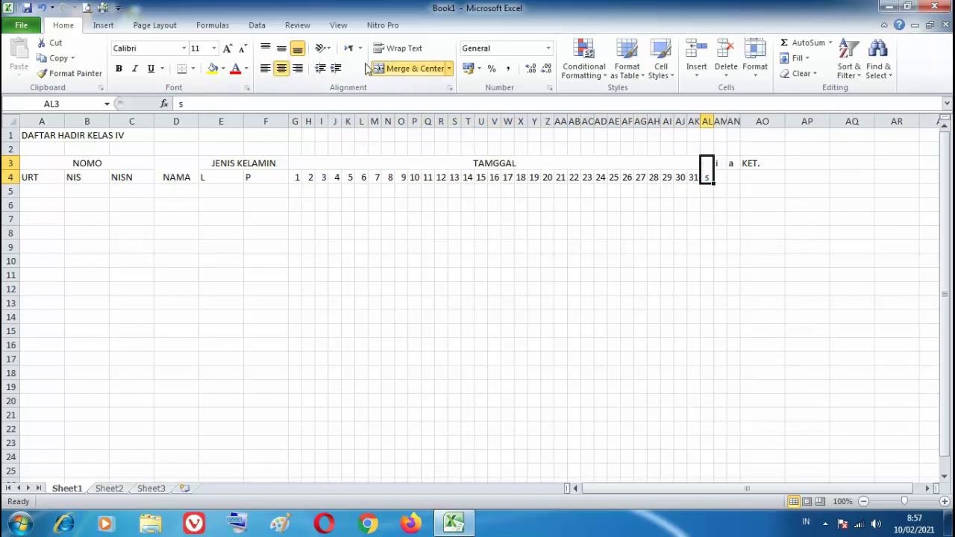
left_click(281, 50)
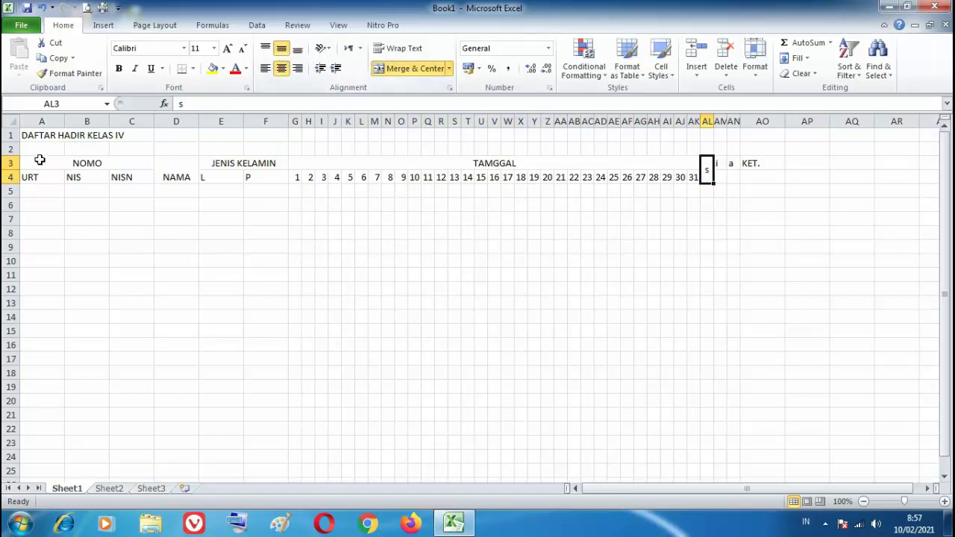
- Center all the table headings in A3:AO4 both horizontally and vertically
left_click_drag(40, 159, 754, 172)
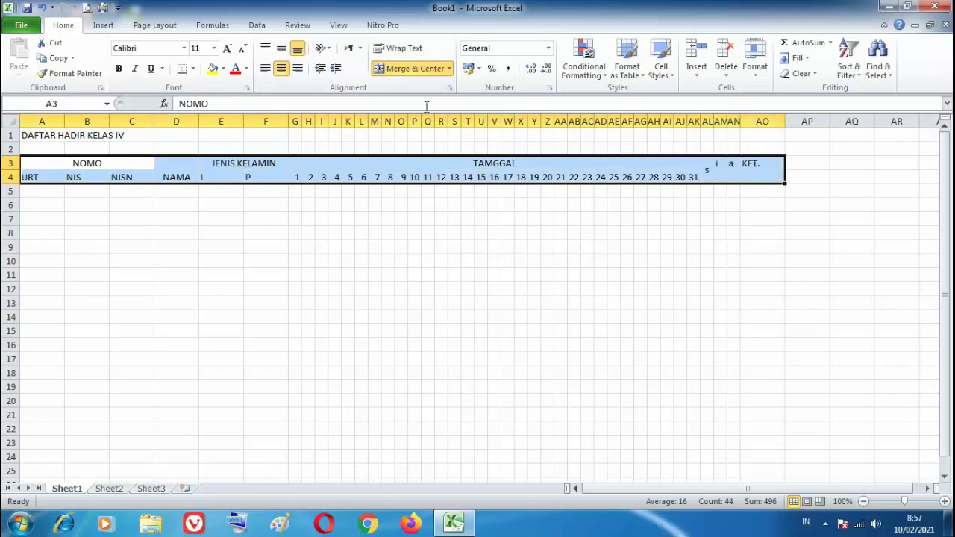
left_click(282, 68)
left_click(282, 68)
left_click(281, 50)
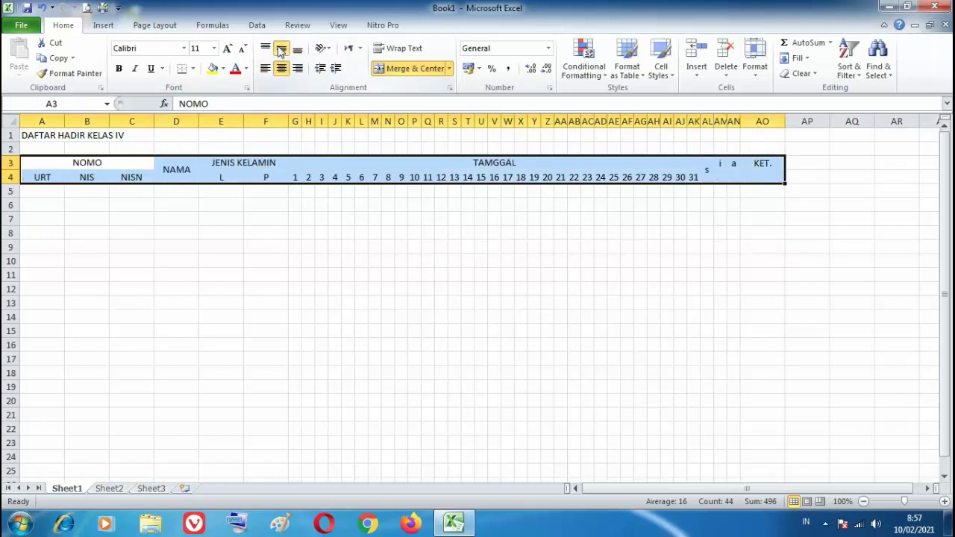
left_click(388, 232)
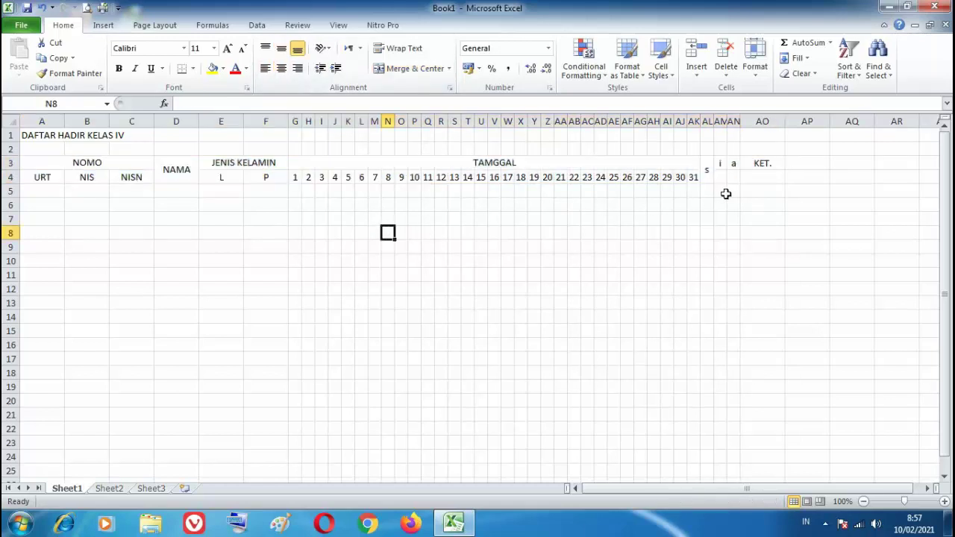
- Copy the merged, centered format of the "s" heading to the "i", "a" and "KET." headings with Format Painter
left_click(708, 168)
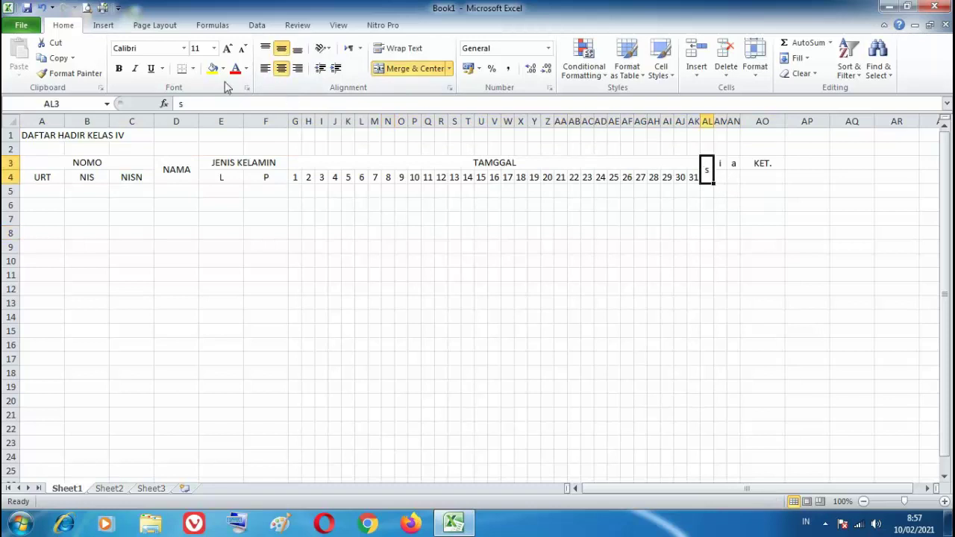
left_click(71, 73)
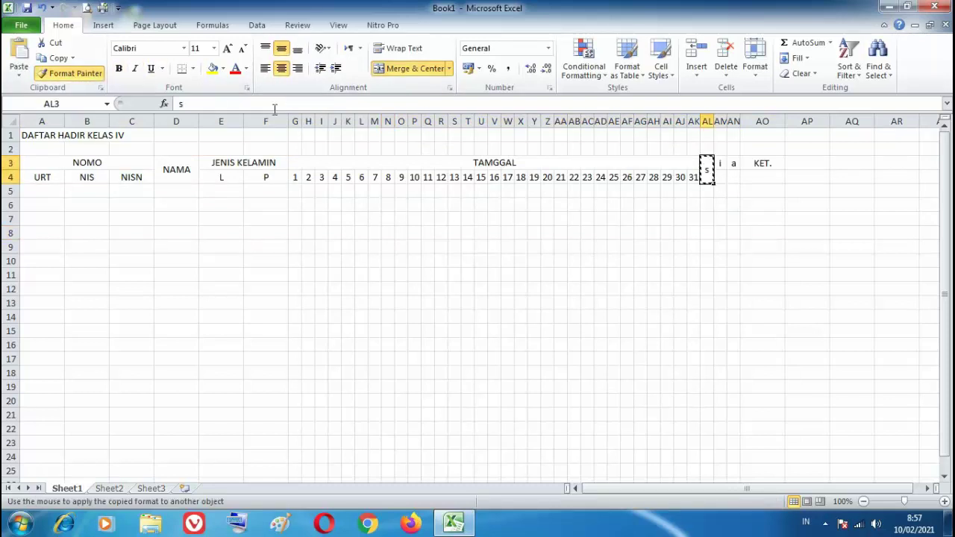
left_click(721, 166)
left_click(71, 73)
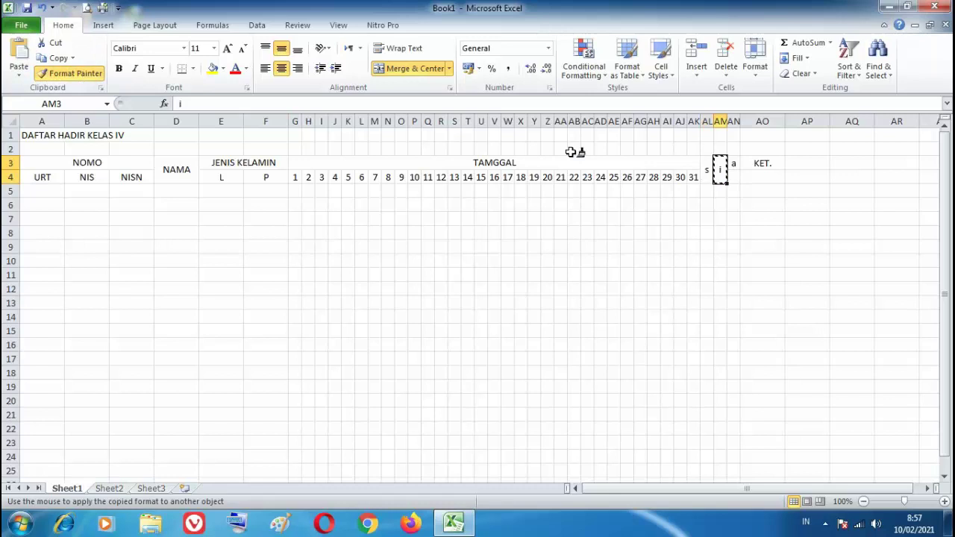
left_click(733, 165)
left_click(71, 73)
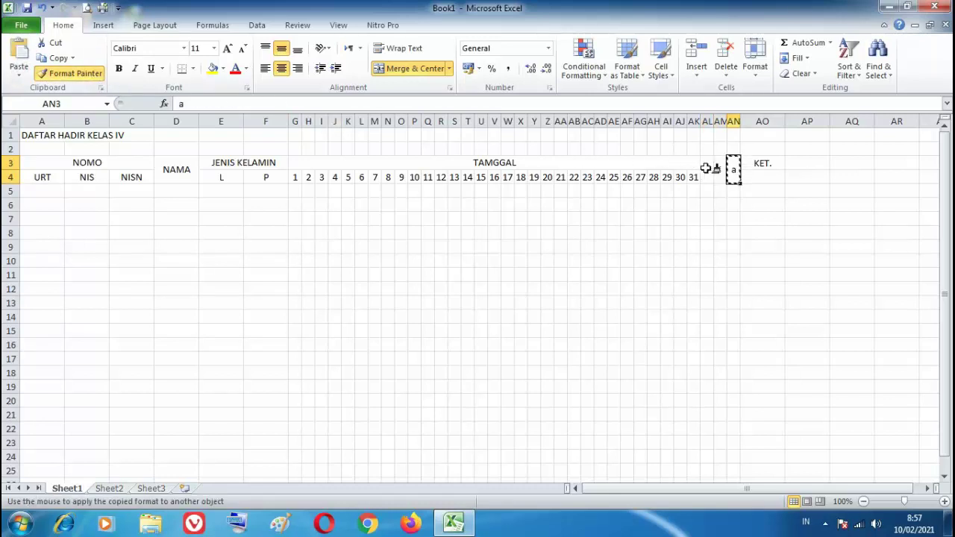
left_click(763, 166)
left_click(574, 261)
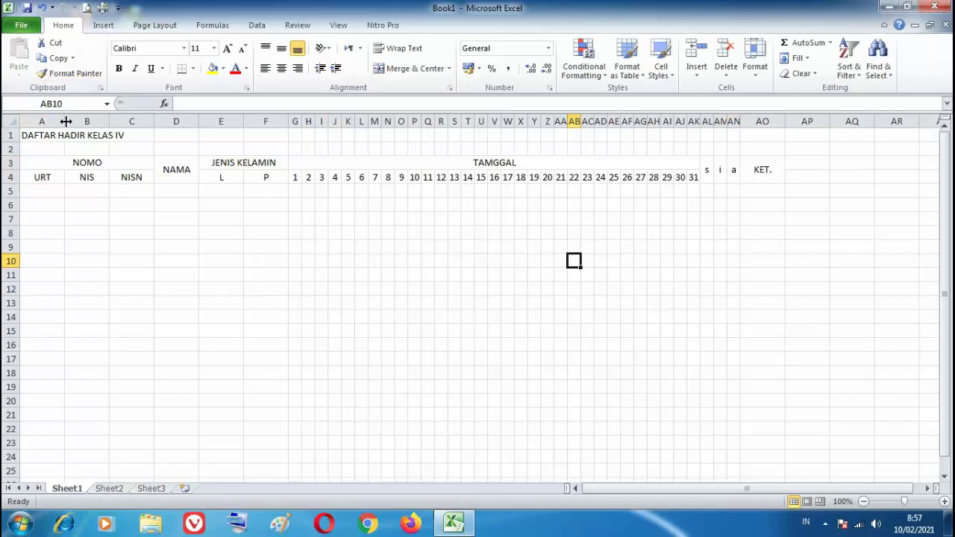
- Narrow column A to fit URT, widen columns B, C and D, and narrow columns E and F
left_click_drag(66, 120, 36, 122)
left_click_drag(40, 124, 299, 122)
- Wrap the text of the JENIS KELAMIN heading and increase the height of row 3 to fit two lines
left_click(270, 161)
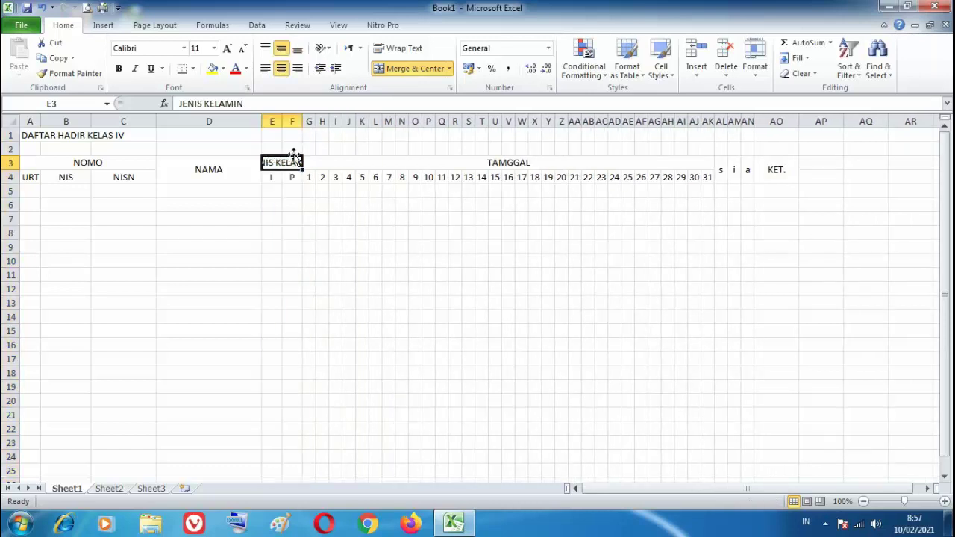
left_click(389, 52)
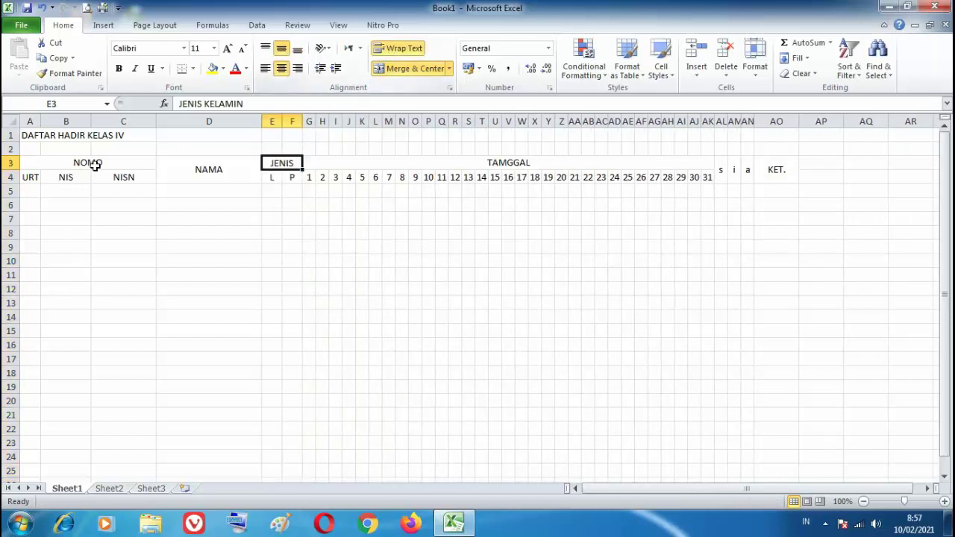
left_click_drag(12, 169, 18, 183)
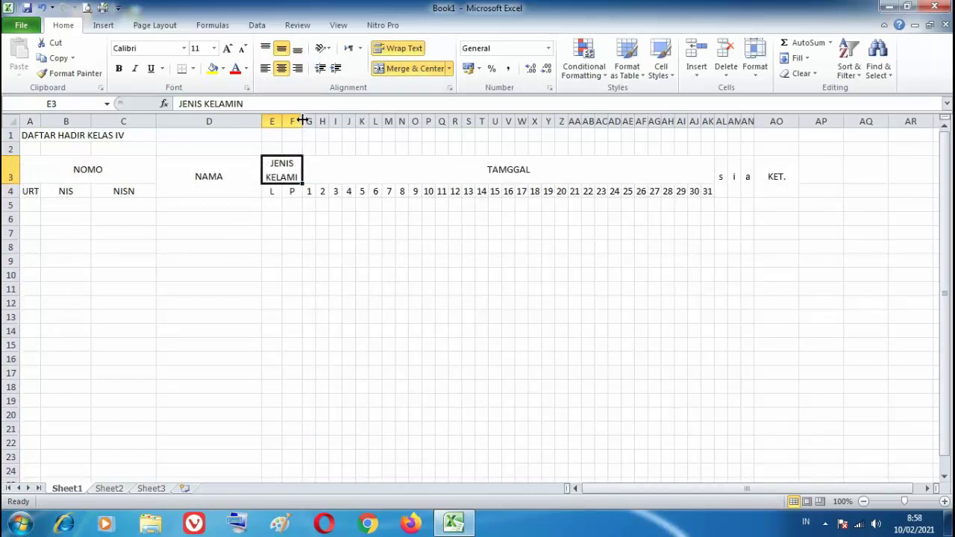
- Widen columns E and F slightly so the word KELAMIN fits on one line
left_click_drag(302, 121, 306, 123)
left_click(311, 249)
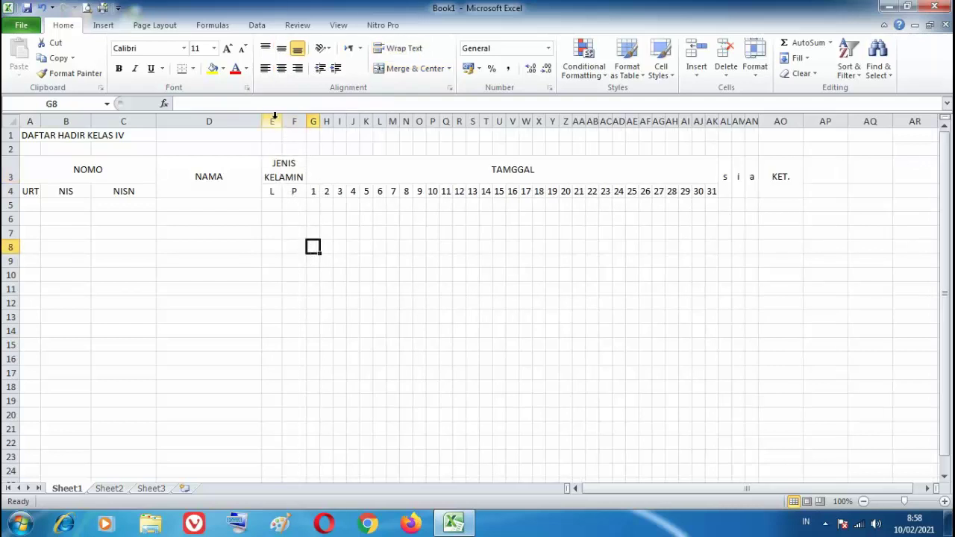
left_click_drag(272, 121, 306, 124)
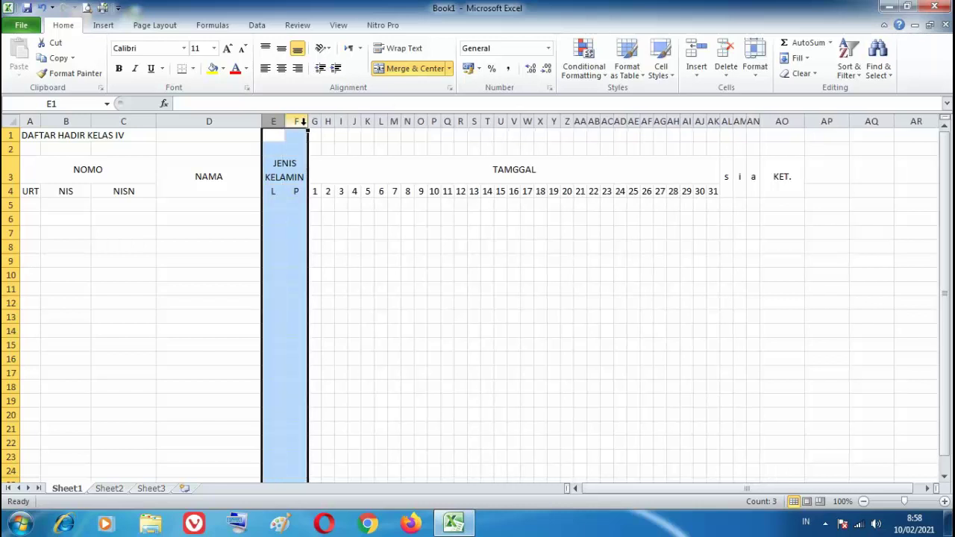
left_click(272, 243)
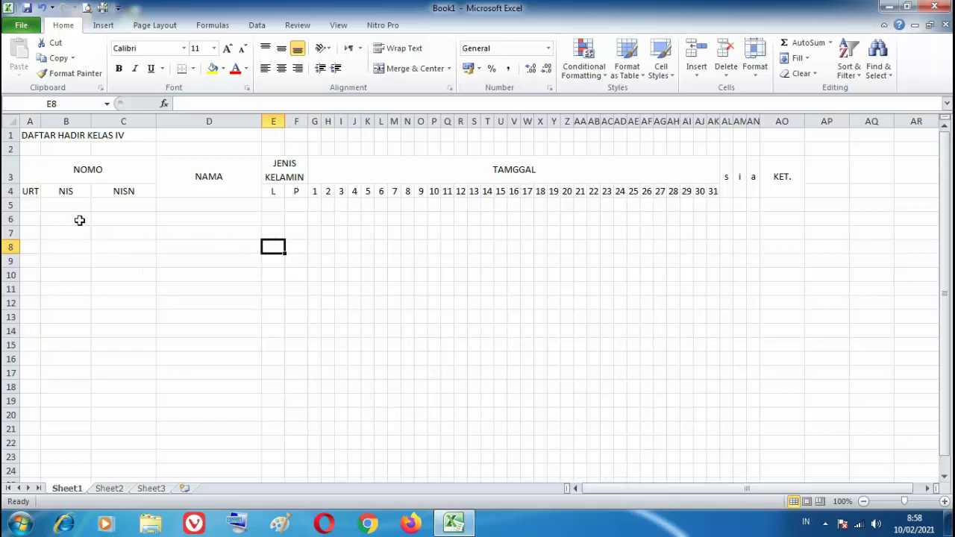
- Enter 1 in cell A5 under URT and fill it down as a series to 32 in A36
left_click(32, 206)
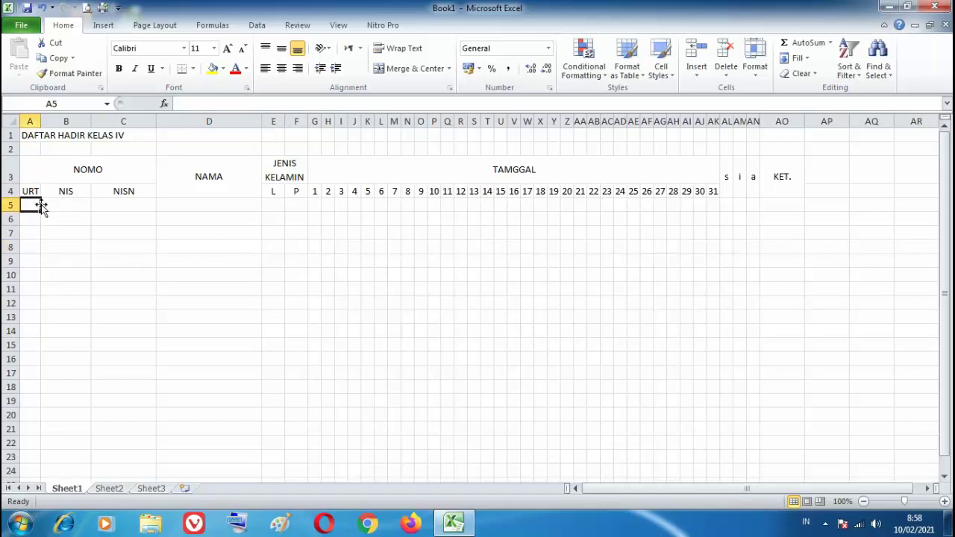
type("1")
left_click(42, 243)
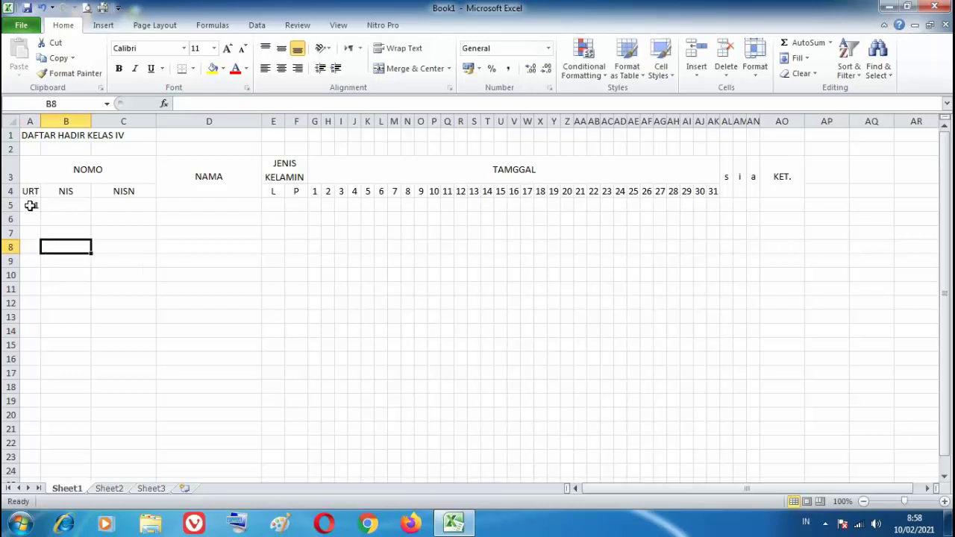
left_click(31, 207)
left_click_drag(41, 212, 30, 467)
scroll(80, 429, "down", 3)
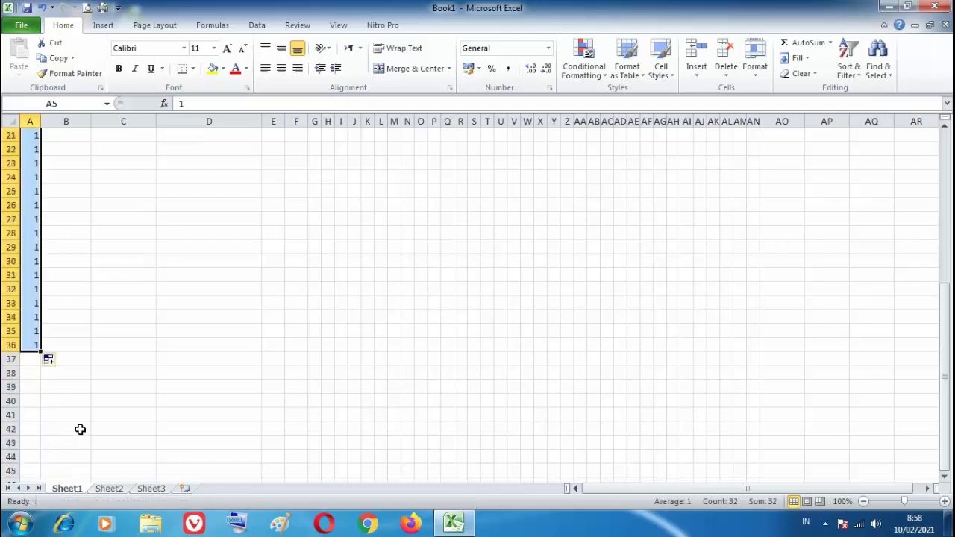
left_click(60, 361)
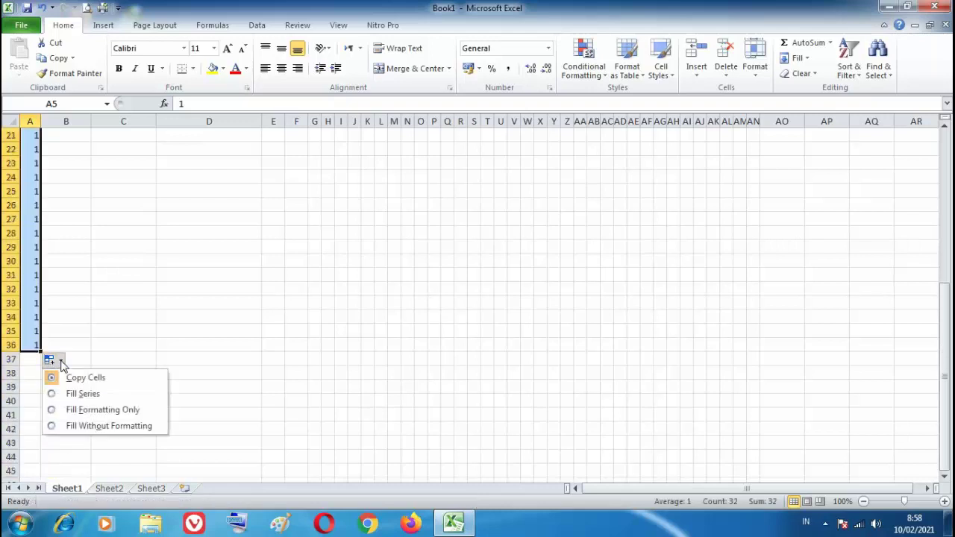
left_click(75, 394)
scroll(72, 391, "down", 5)
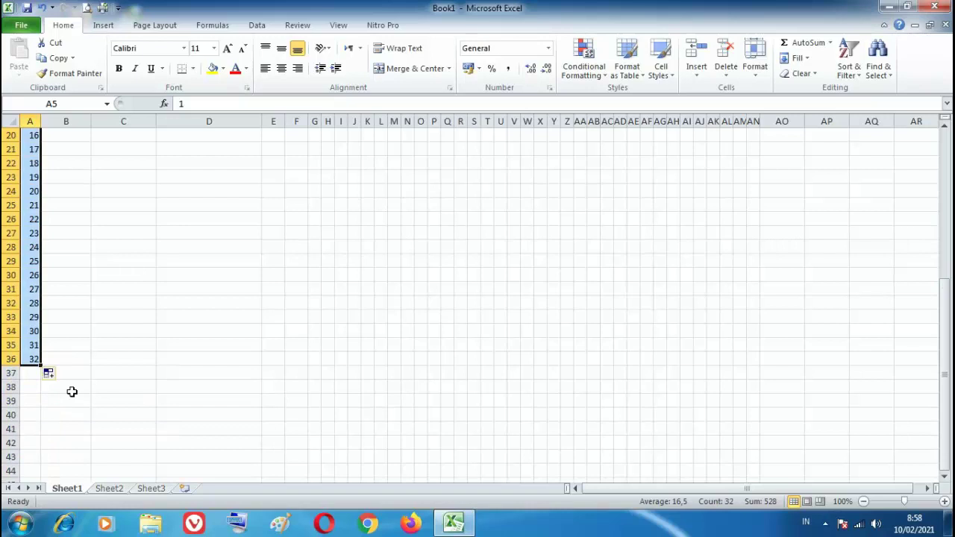
- Center the row numbers 1 to 32 in A5:A36 horizontally and align them to the middle vertically
left_click(72, 390)
scroll(72, 381, "up", 6)
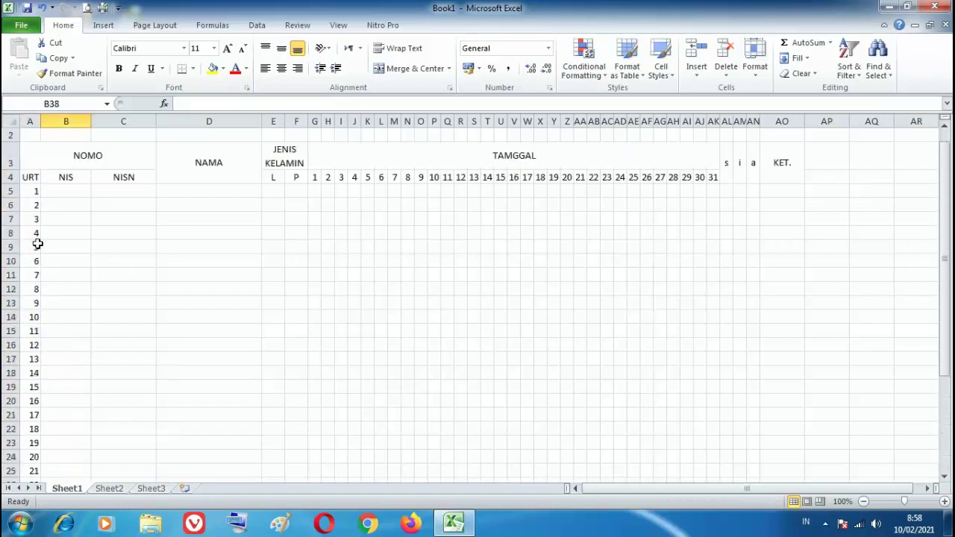
left_click(30, 179)
left_click_drag(30, 190, 39, 459)
left_click(282, 49)
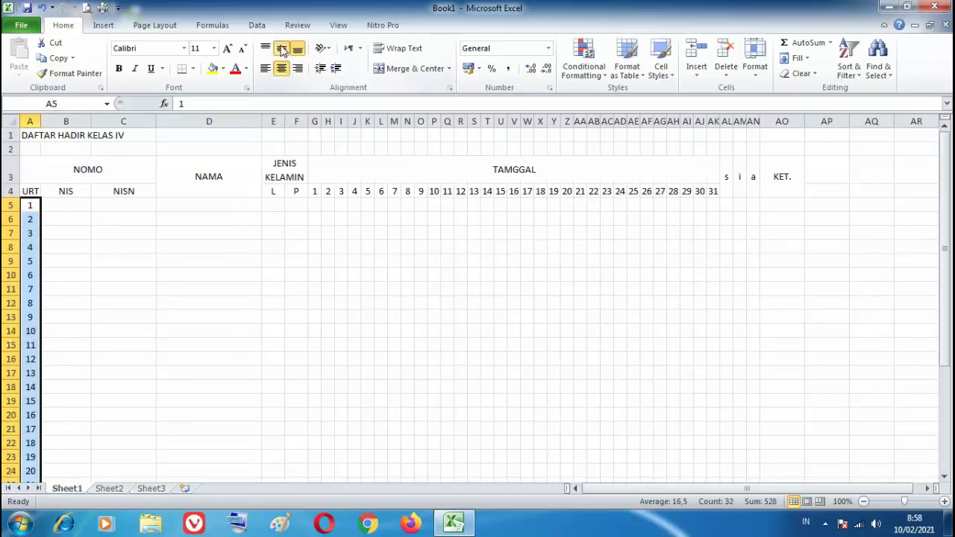
left_click(282, 50)
left_click(185, 236)
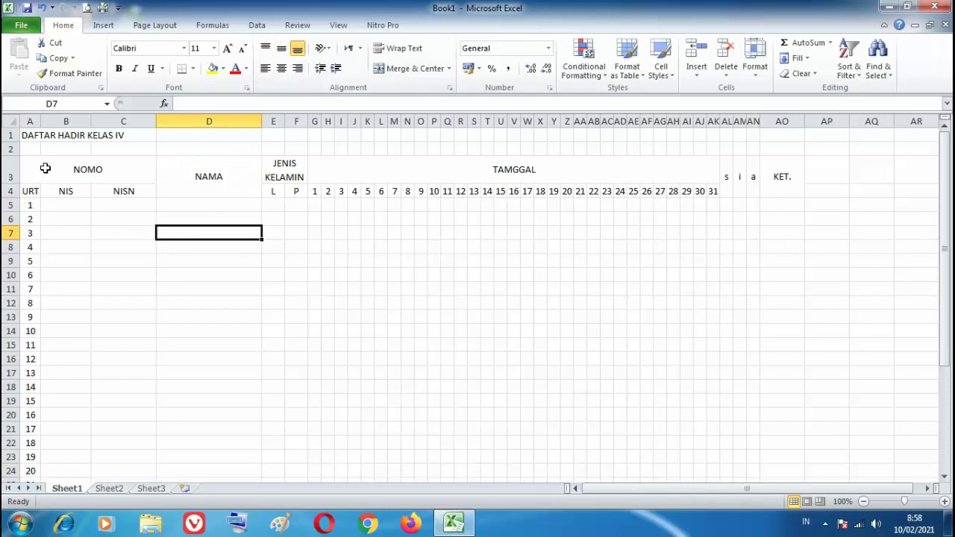
- Merge and center the title DAFTAR HADIR KELAS IV across A1:AO1 and make it bold
left_click_drag(27, 132, 774, 130)
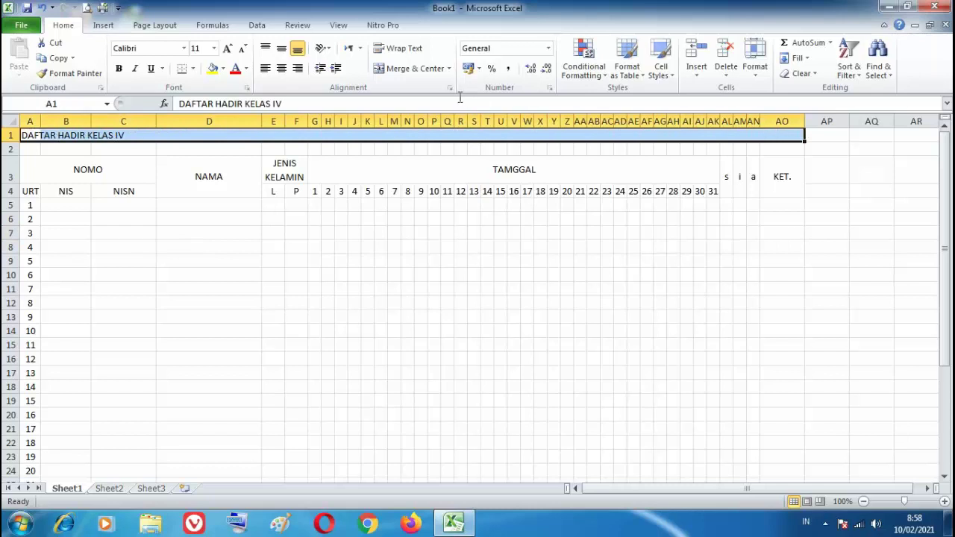
left_click(415, 68)
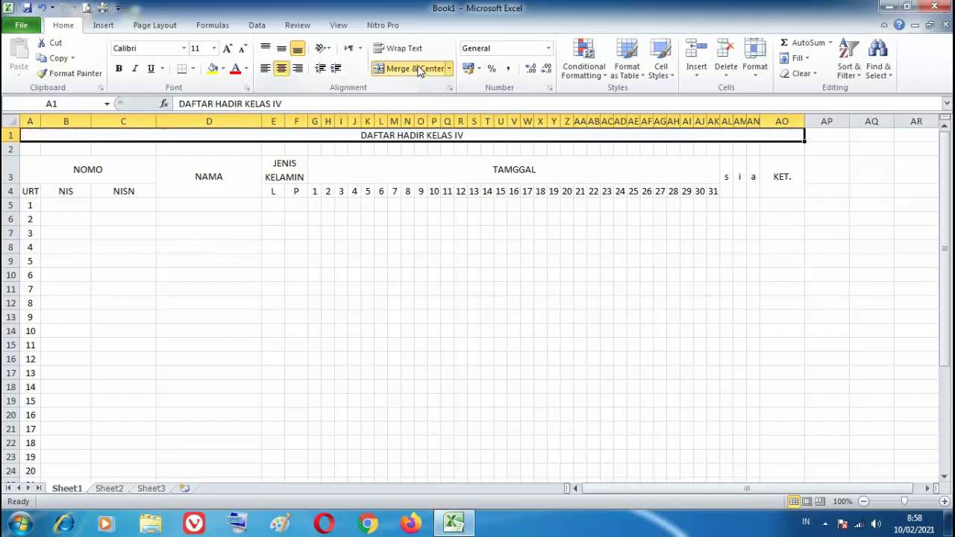
left_click(118, 68)
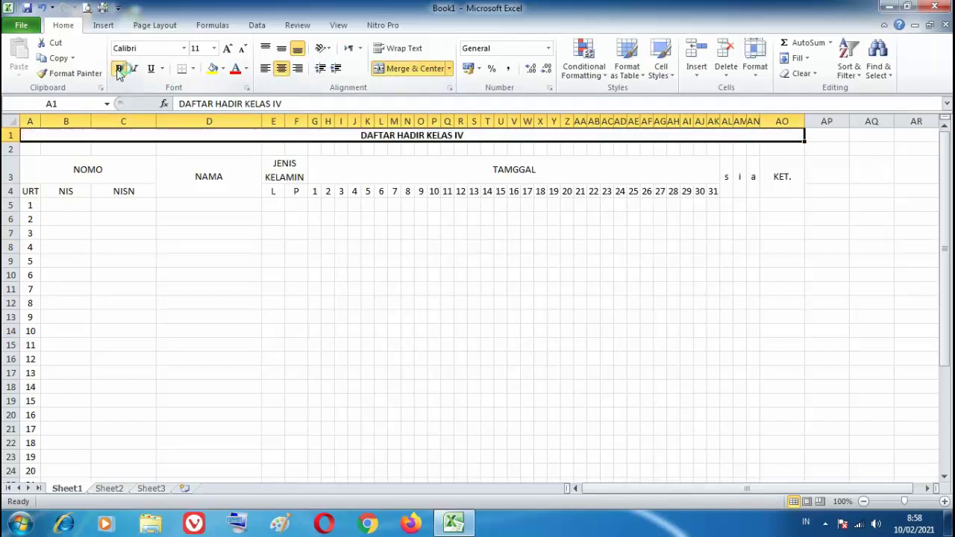
- Apply All Borders to the whole attendance table, from the NOMO heading in A3 to AO36
left_click(33, 167)
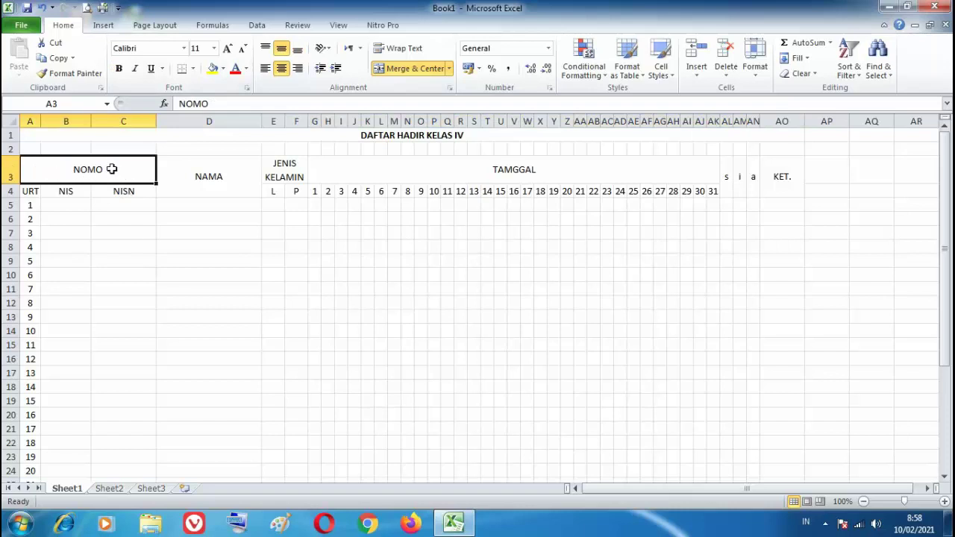
left_click_drag(82, 171, 787, 455)
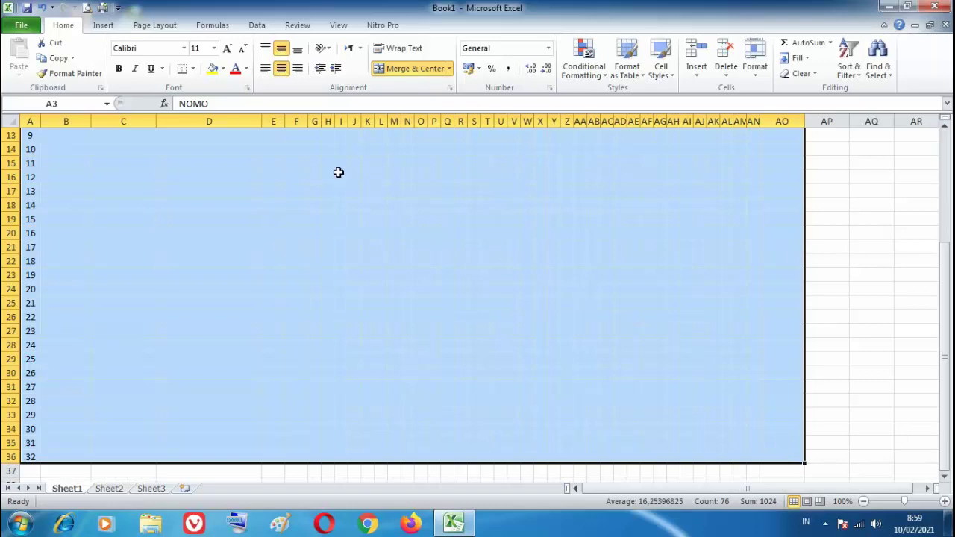
left_click(193, 68)
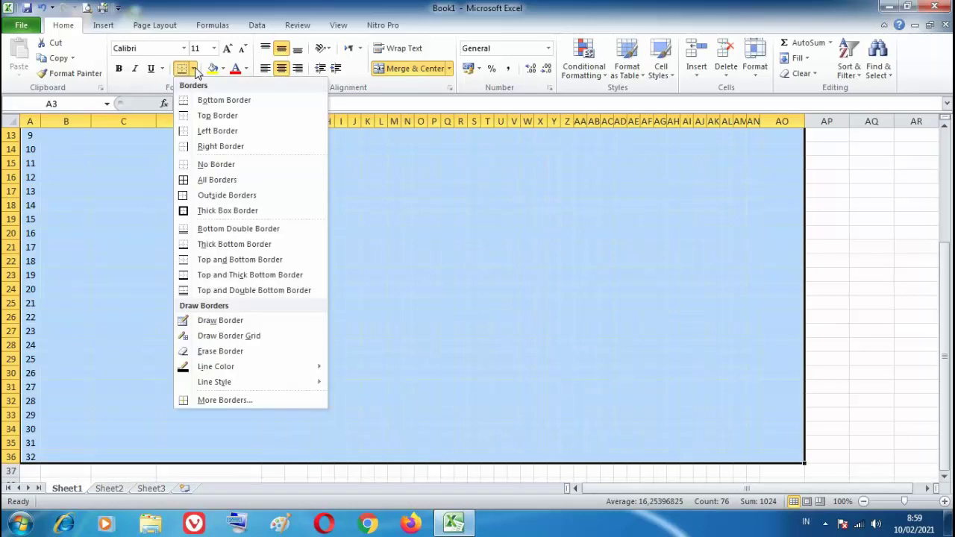
left_click(198, 181)
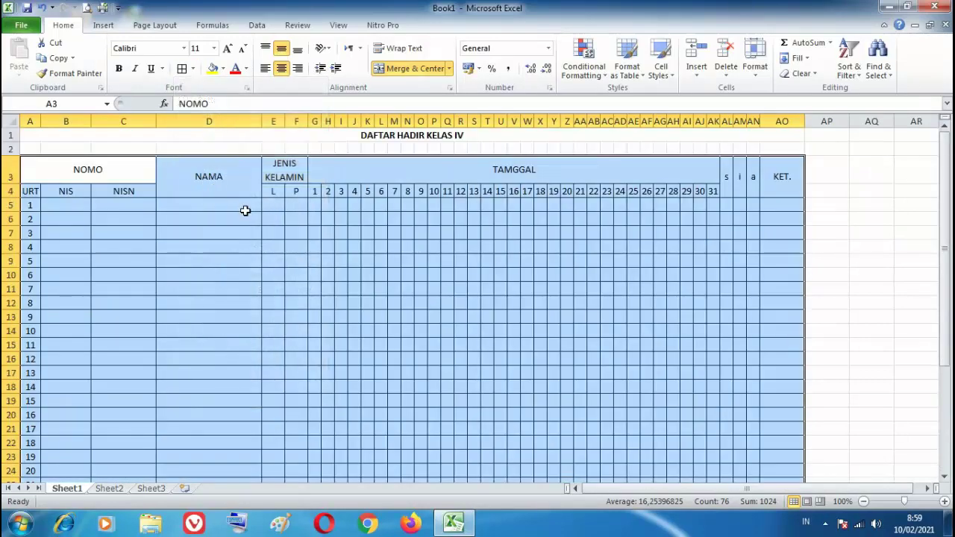
left_click(221, 250)
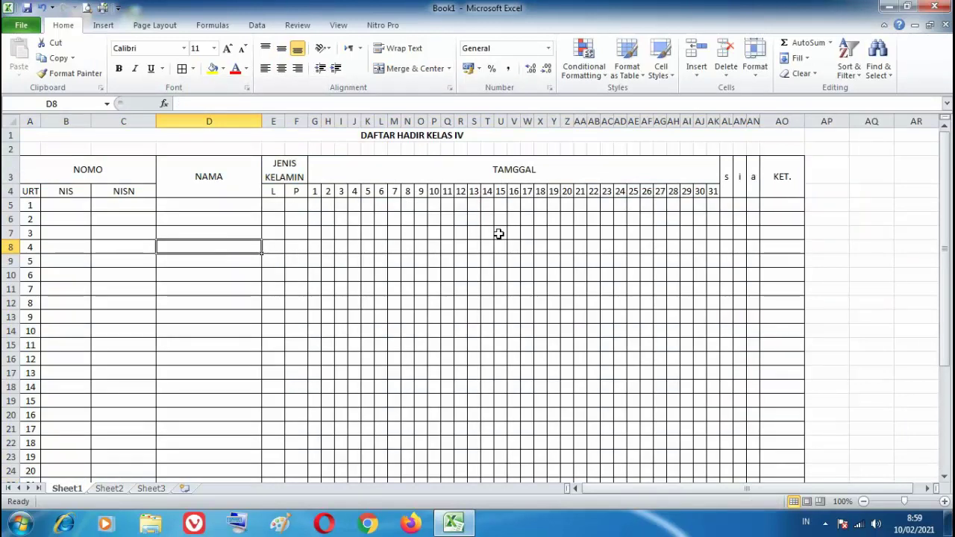
- Change the inner horizontal borders of the student rows A5:AO36 to the finest dotted line style
scroll(500, 233, "down", 6)
scroll(509, 233, "up", 6)
left_click_drag(28, 209, 768, 490)
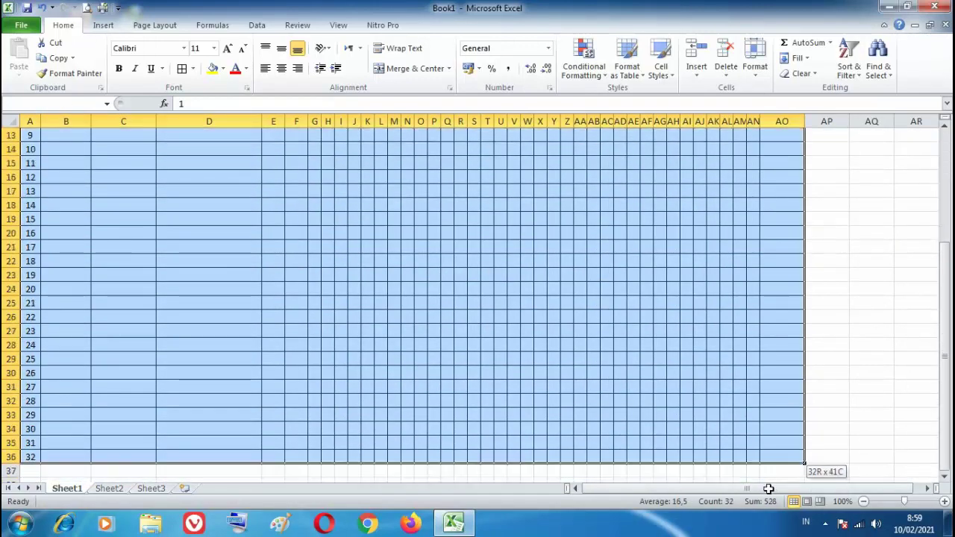
left_click_drag(763, 452, 763, 452)
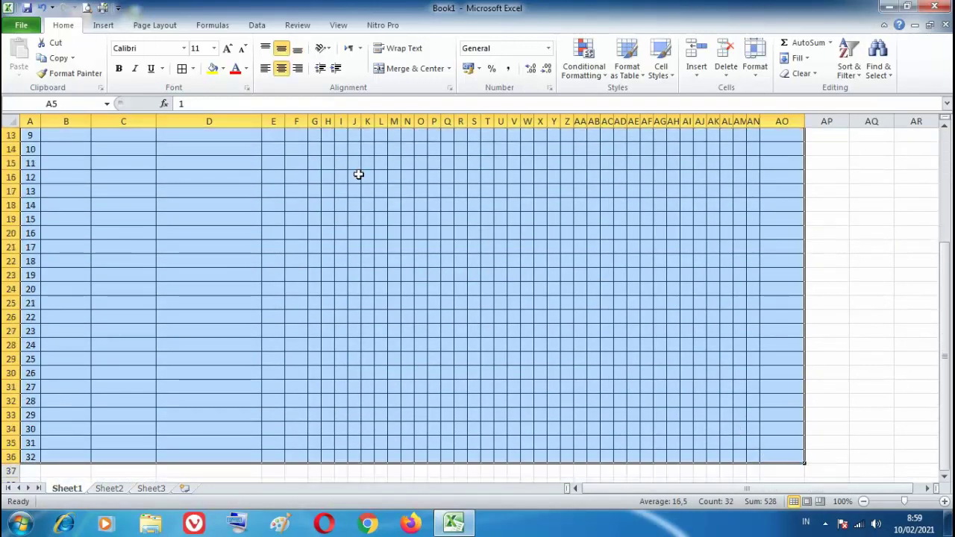
left_click(193, 68)
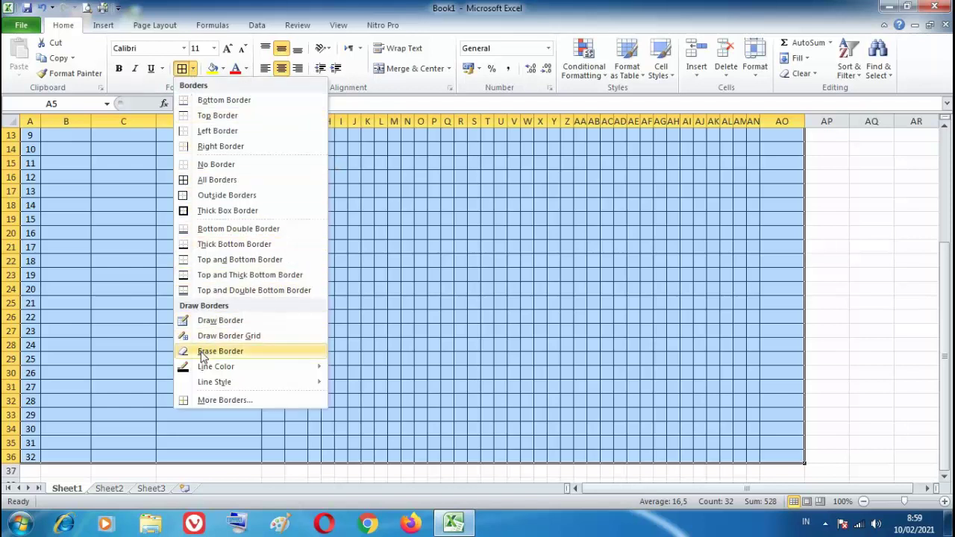
left_click(223, 400)
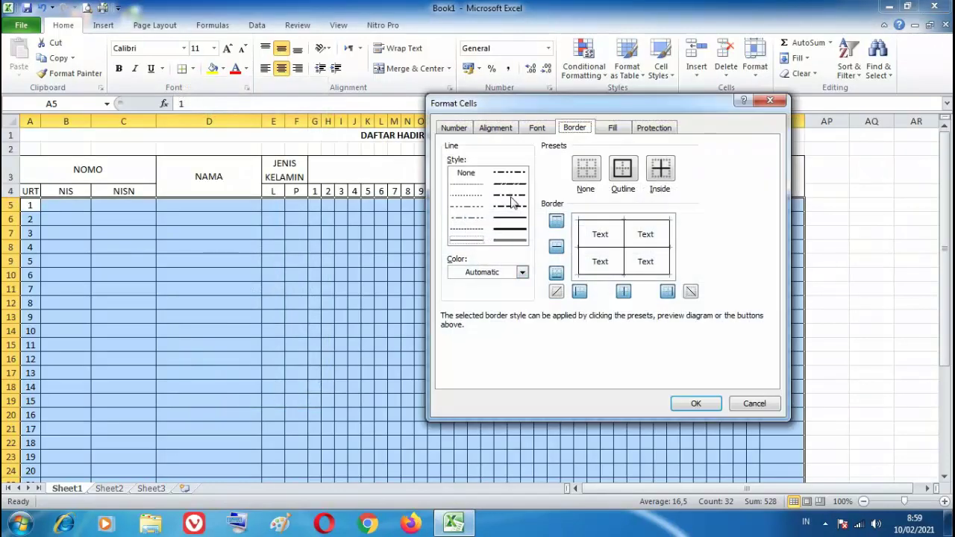
left_click(468, 184)
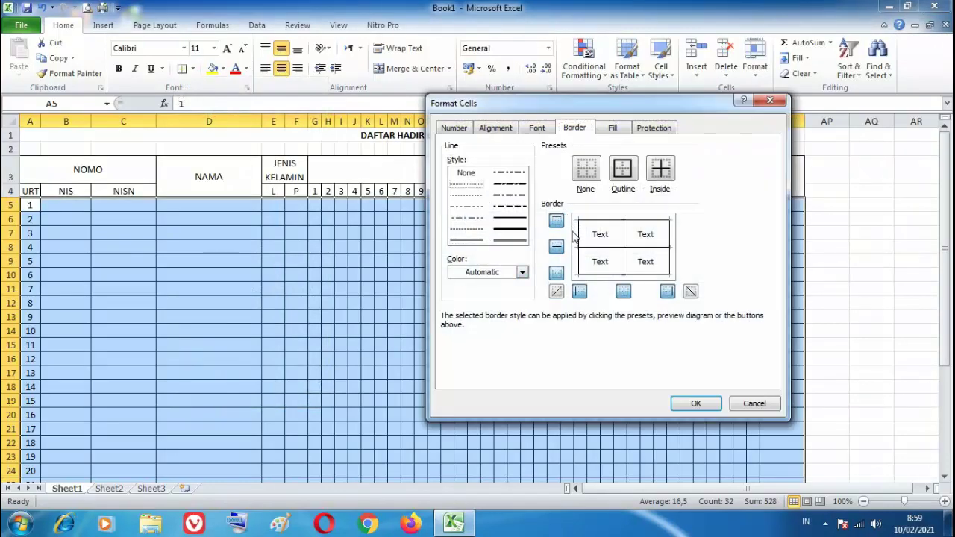
left_click(558, 247)
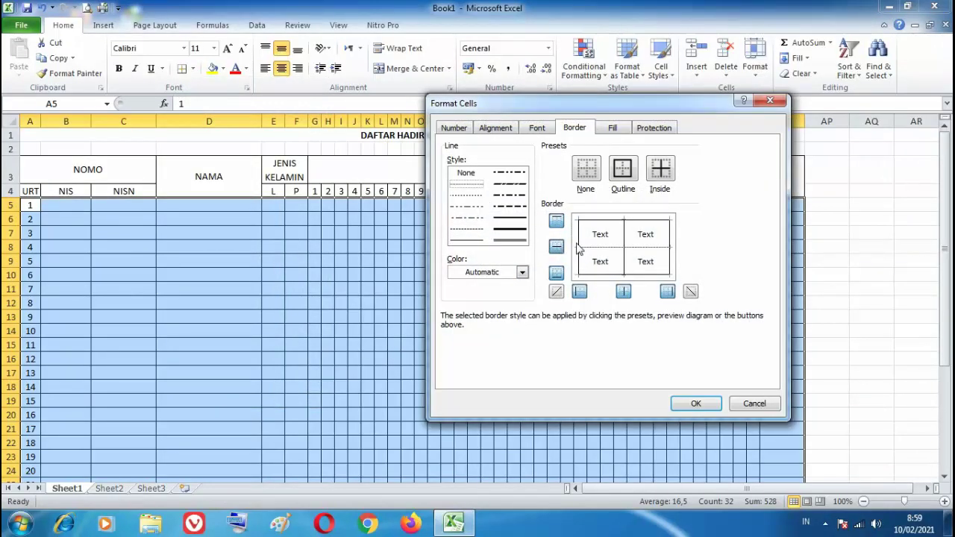
left_click(695, 403)
left_click(212, 361)
scroll(212, 360, "down", 6)
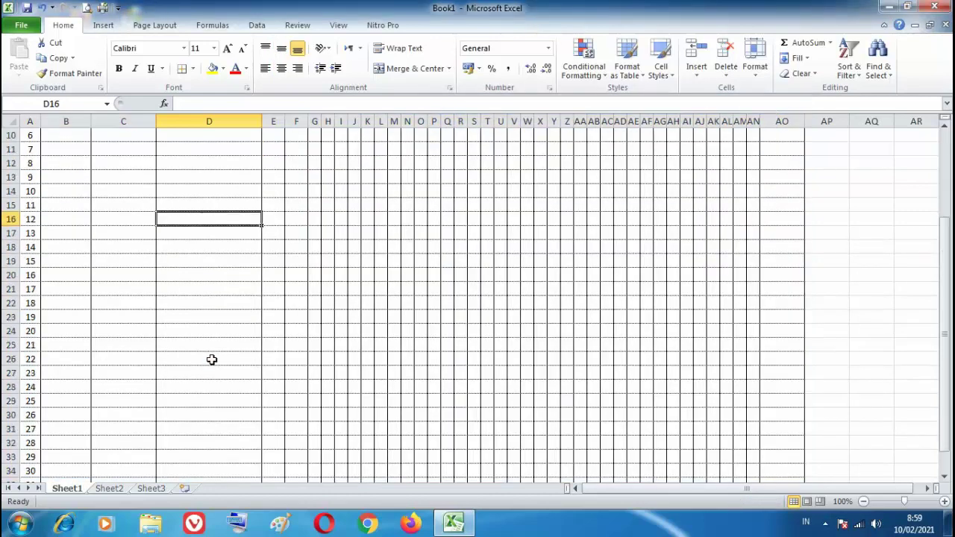
scroll(211, 361, "up", 6)
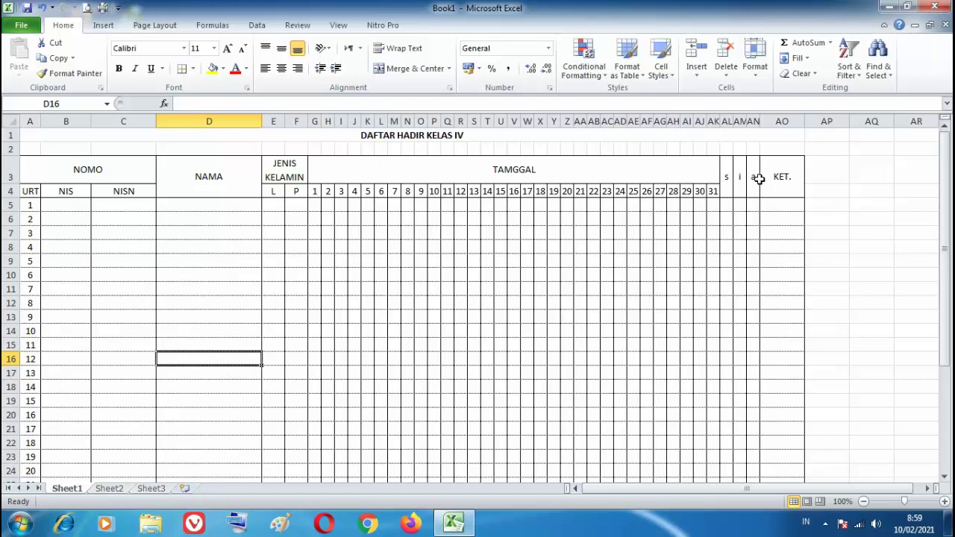
left_click(604, 248)
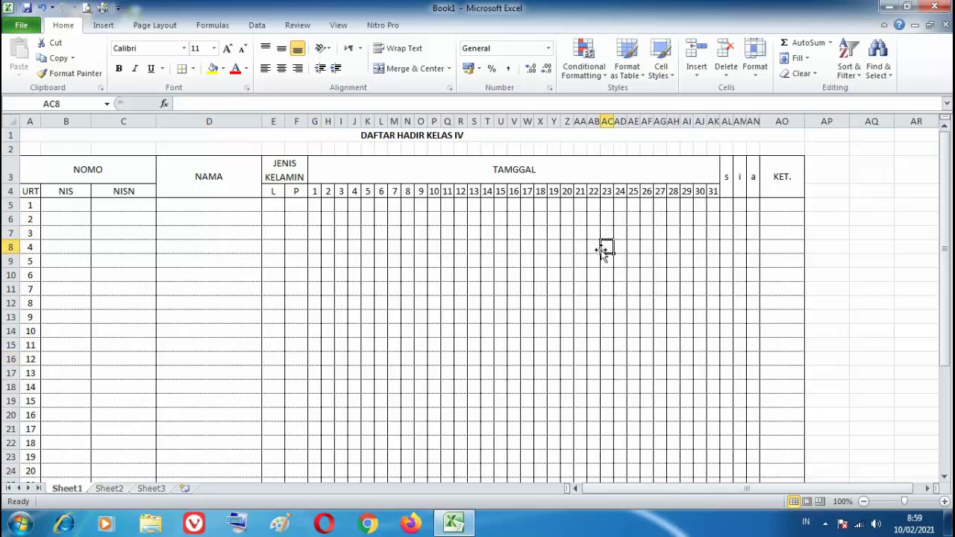
left_click(856, 274)
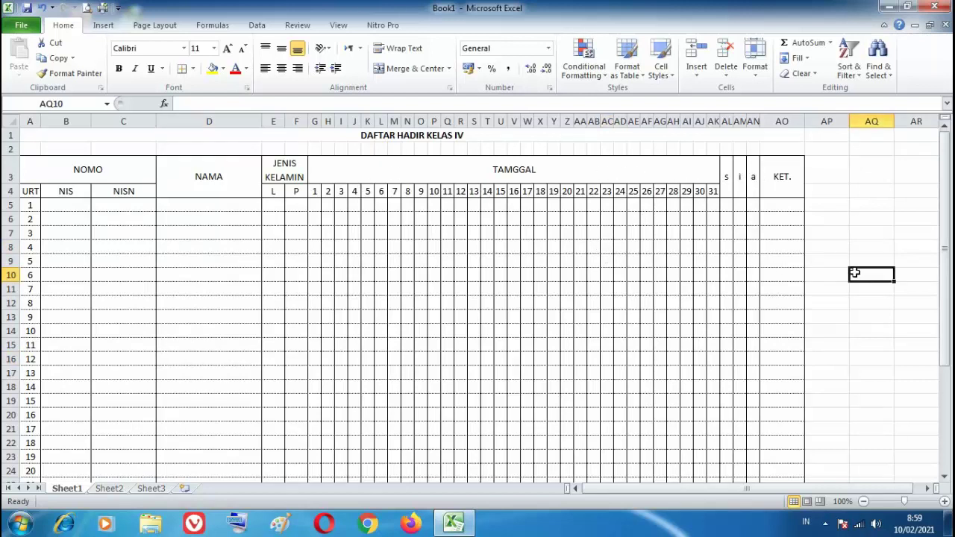